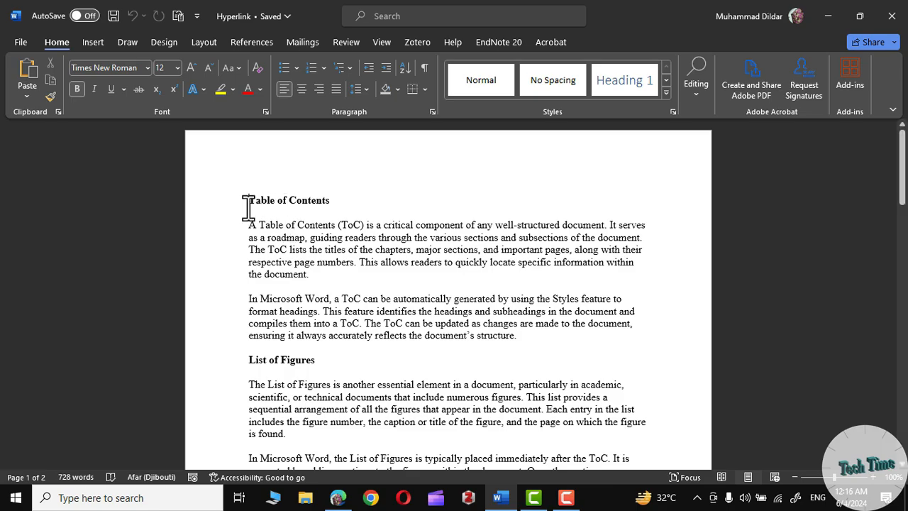
scroll(295, 351, "down", 2)
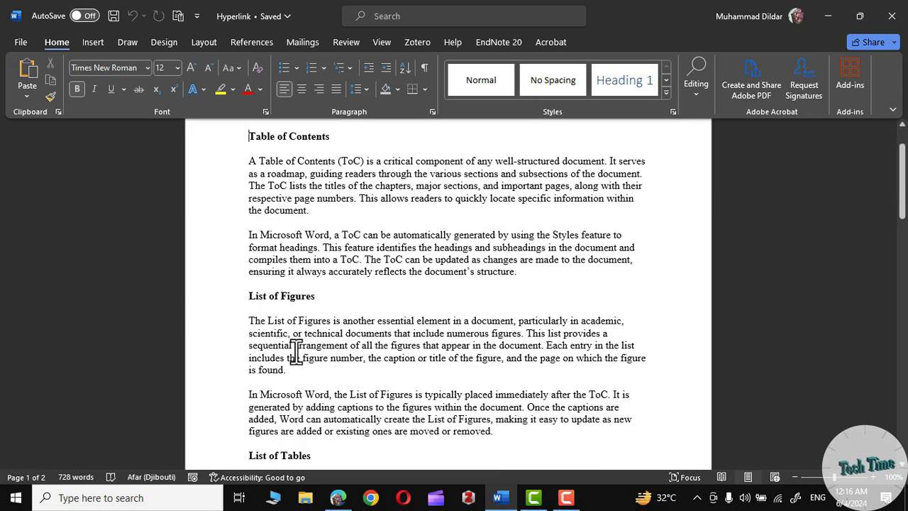
scroll(295, 351, "down", 4)
scroll(284, 312, "down", 6)
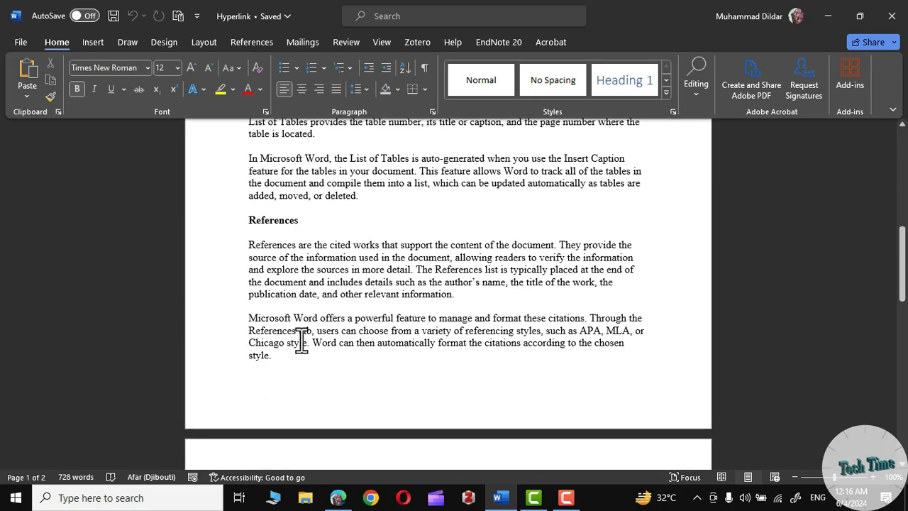
scroll(301, 343, "up", 10)
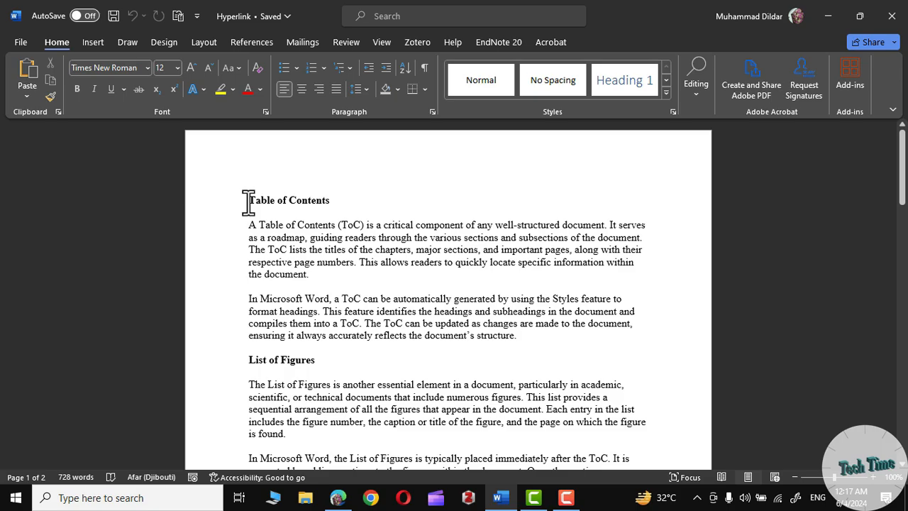
left_click_drag(248, 200, 322, 197)
left_click(330, 255)
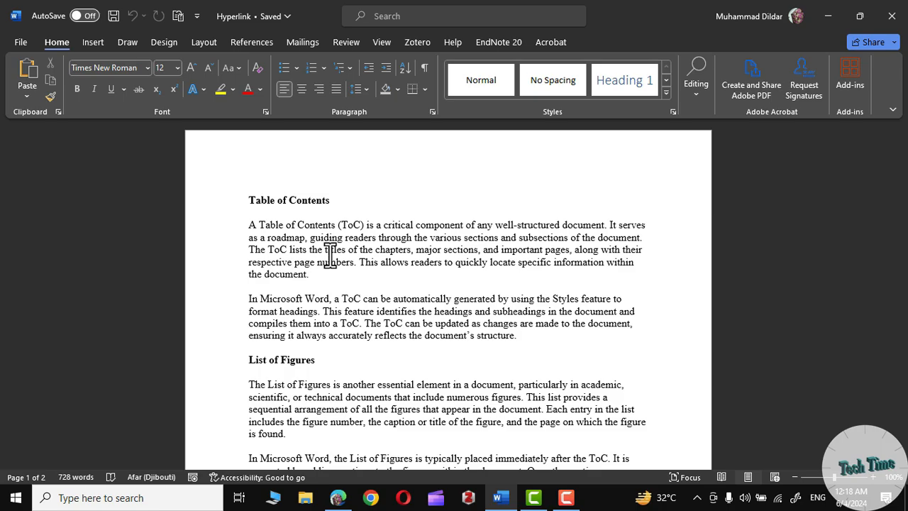
left_click_drag(258, 223, 326, 228)
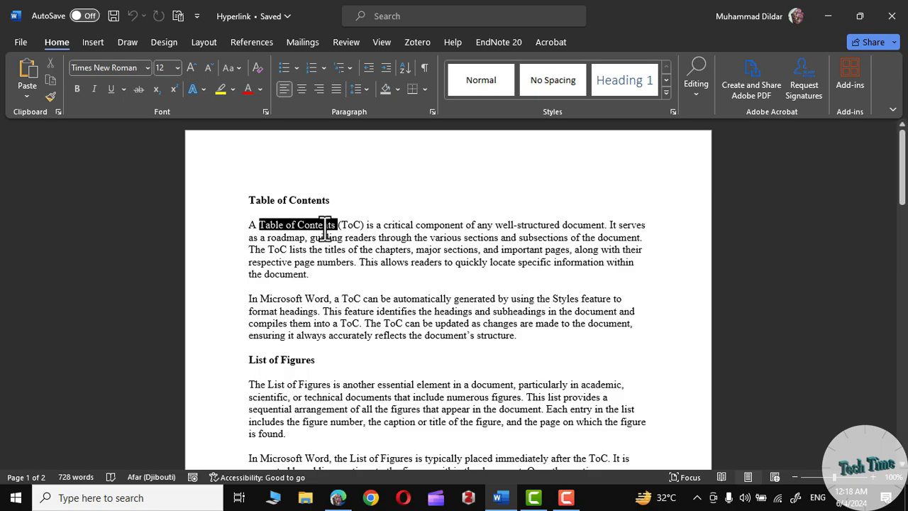
left_click(317, 227)
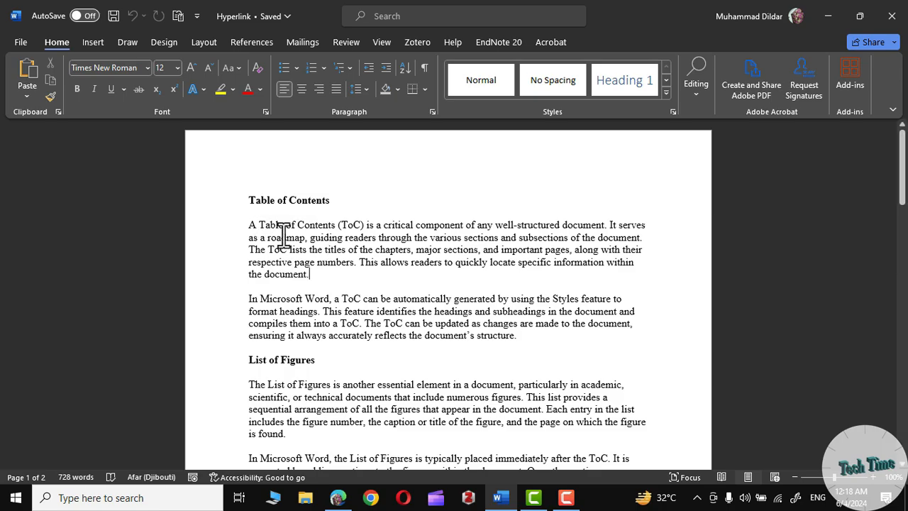
- Start inserting a hyperlink on the words "Table of Contents" in the first body paragraph
left_click_drag(258, 224, 316, 224)
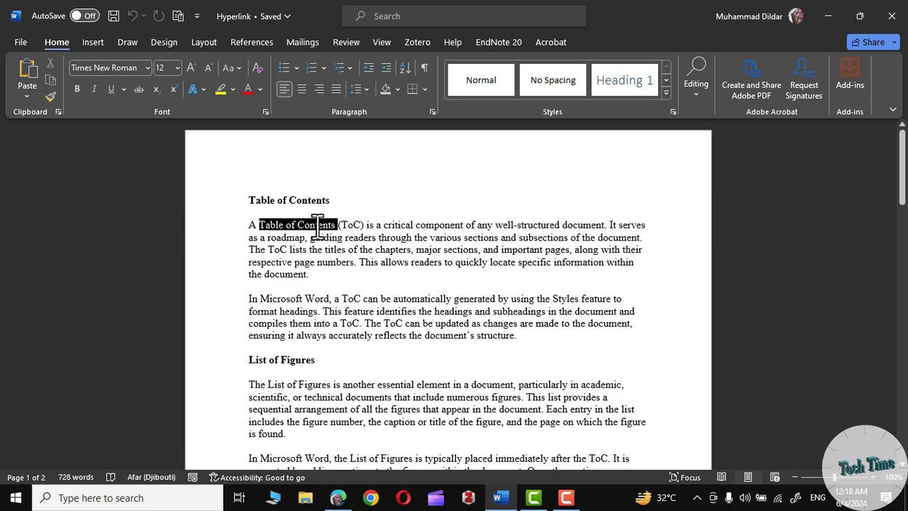
left_click(96, 39)
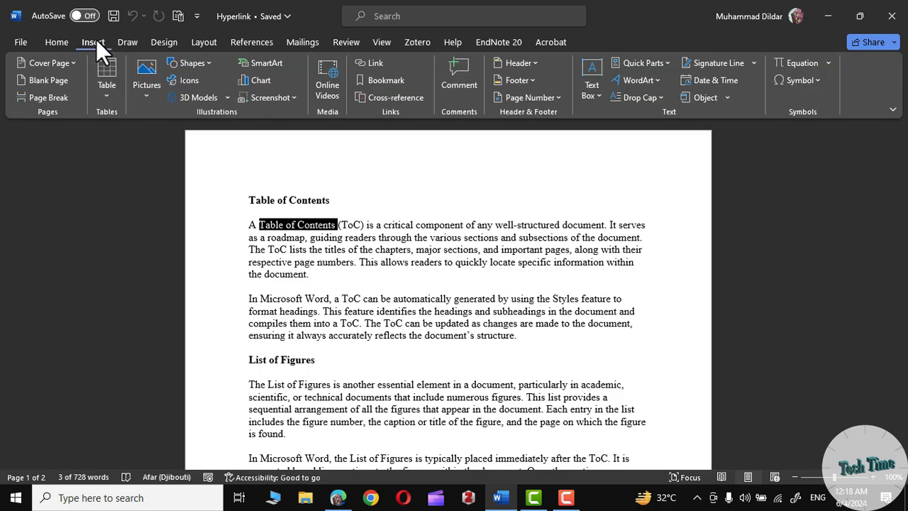
left_click(369, 63)
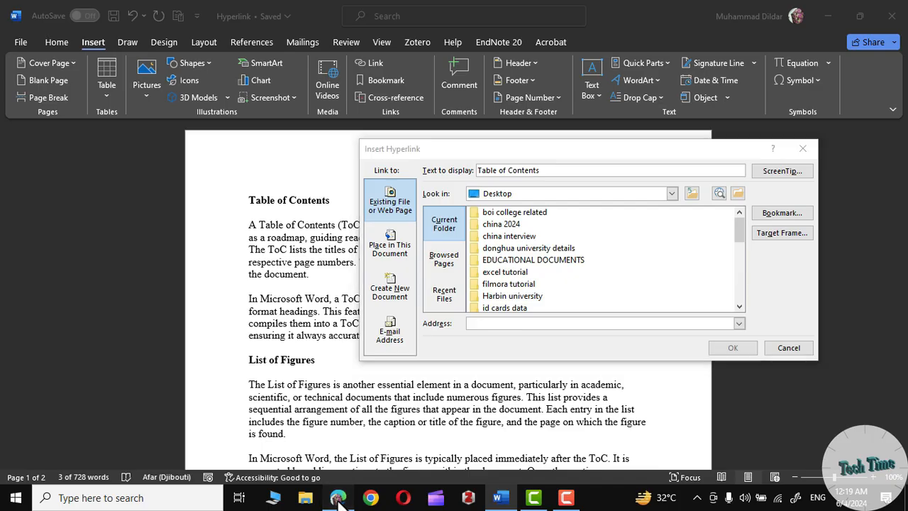
- Switch to Edge and copy the web address of the Microsoft Support page "Insert a table of contents"
left_click(338, 498)
left_click(258, 10)
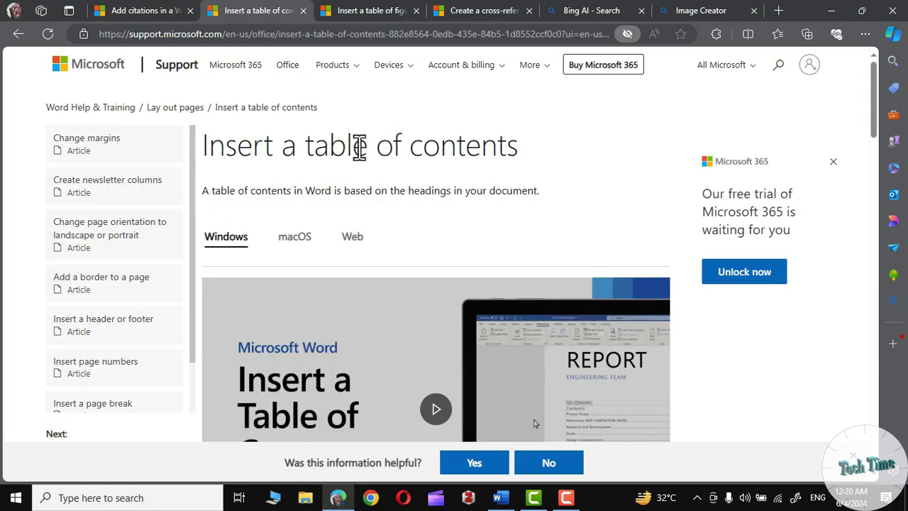
left_click(284, 34)
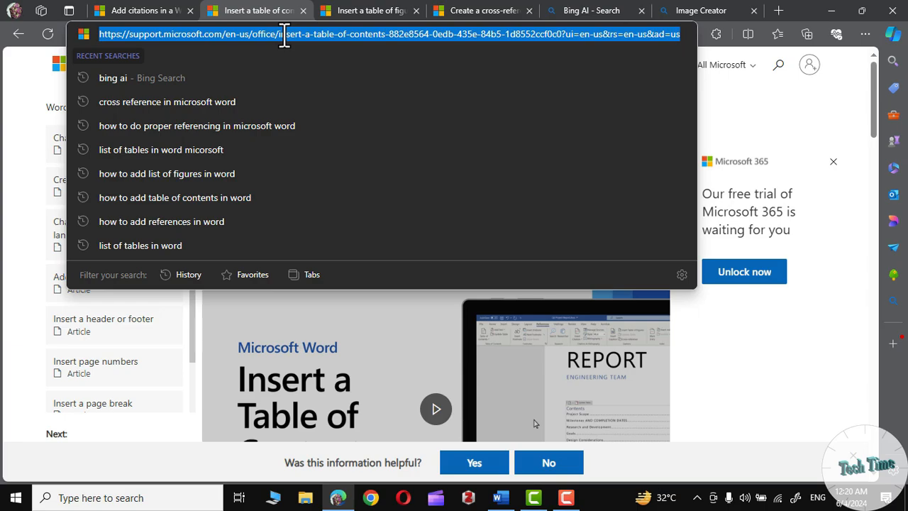
right_click(283, 34)
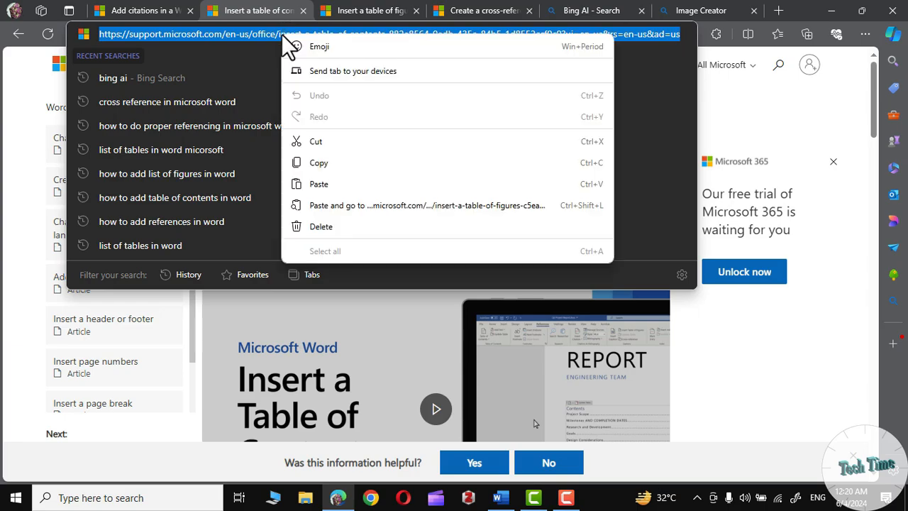
left_click(319, 166)
- Return to Word and link the "Table of Contents" text to the copied Microsoft Support address
left_click(501, 499)
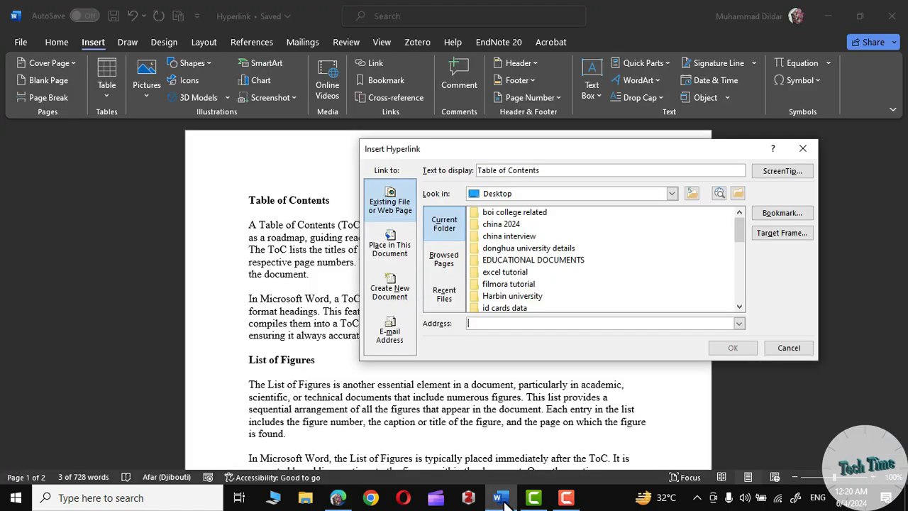
left_click(471, 324)
right_click(472, 324)
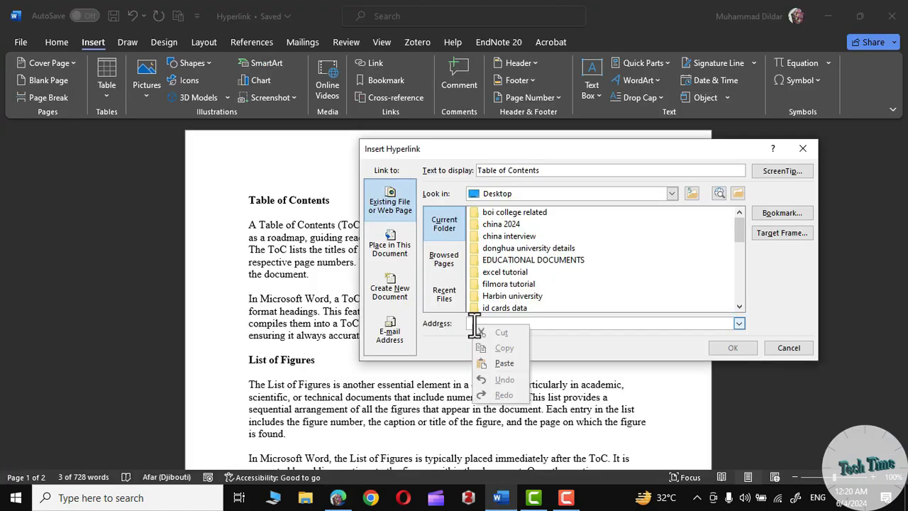
left_click(495, 363)
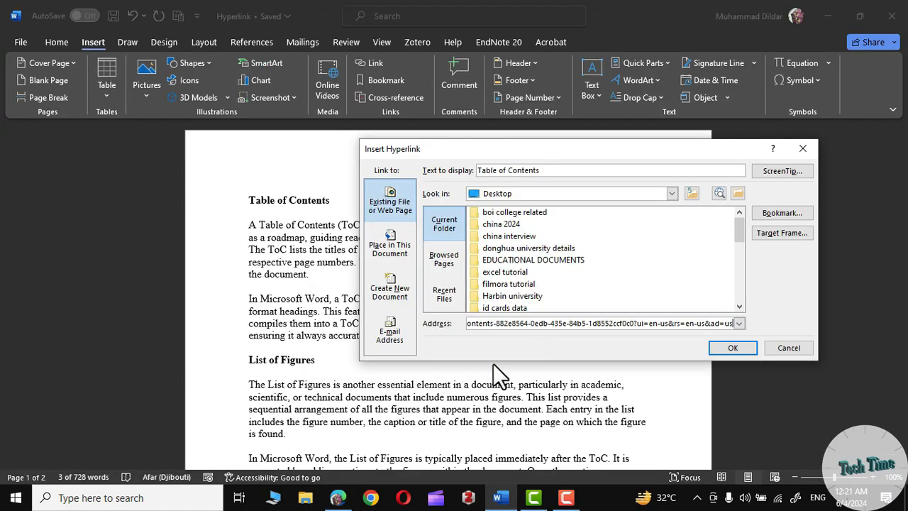
left_click(732, 347)
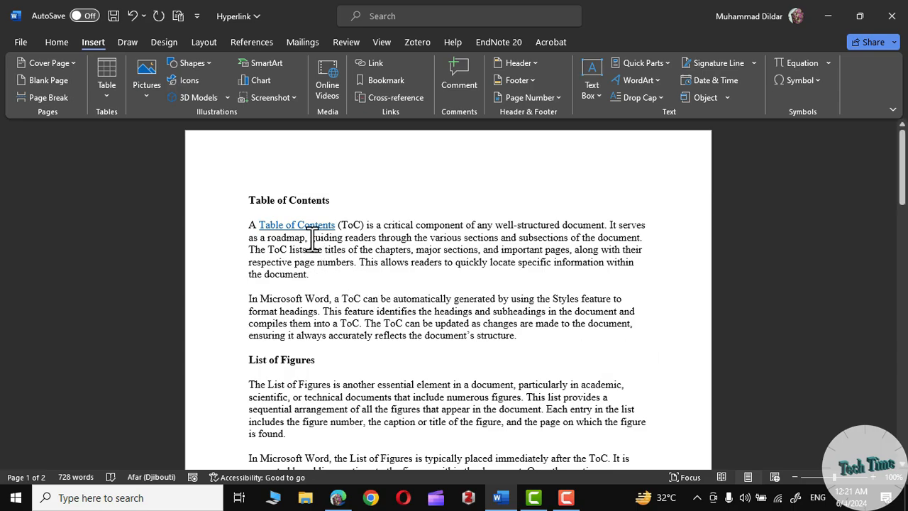
- Follow the "Table of Contents" hyperlink in the first paragraph to test it
left_click(477, 355)
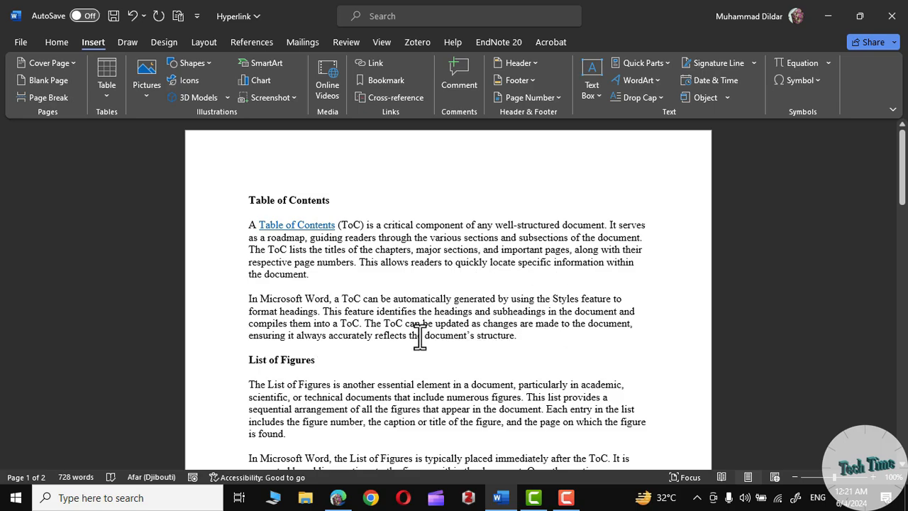
mouse_move(319, 225)
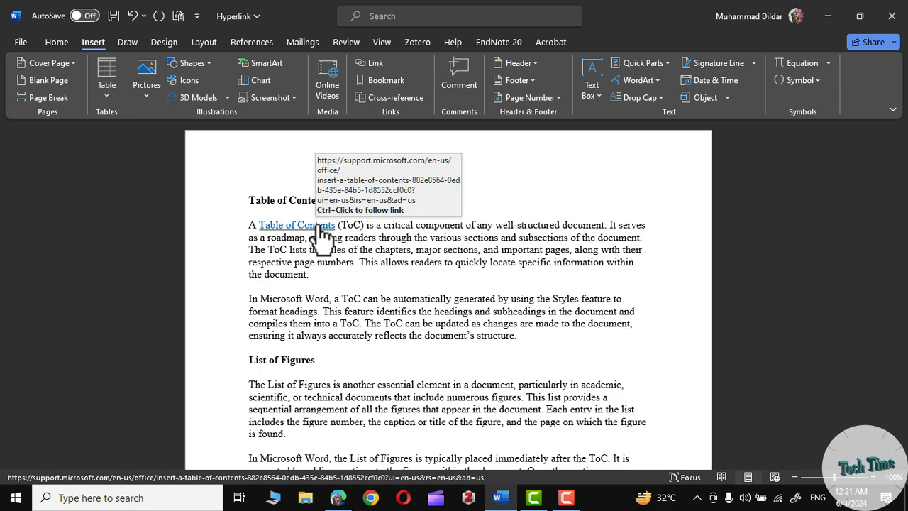
left_click(320, 226, "ctrl")
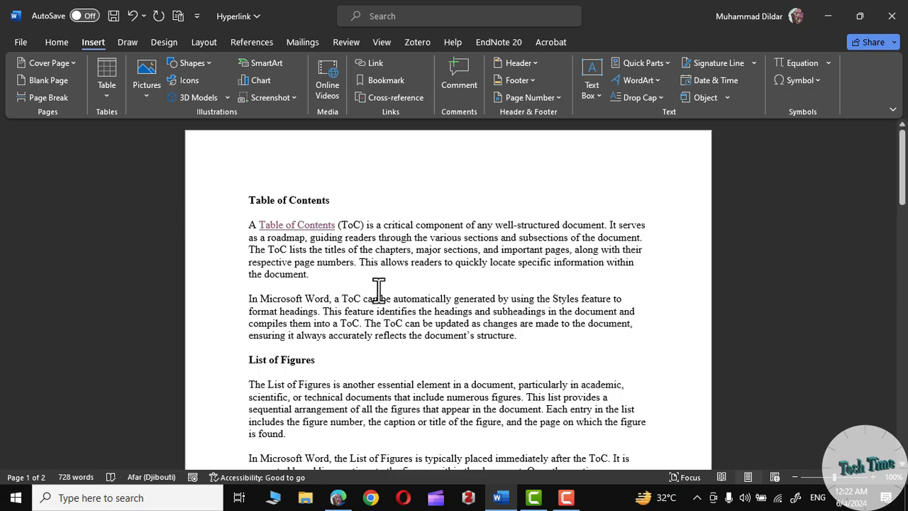
scroll(378, 289, "down", 15)
scroll(379, 291, "down", 15)
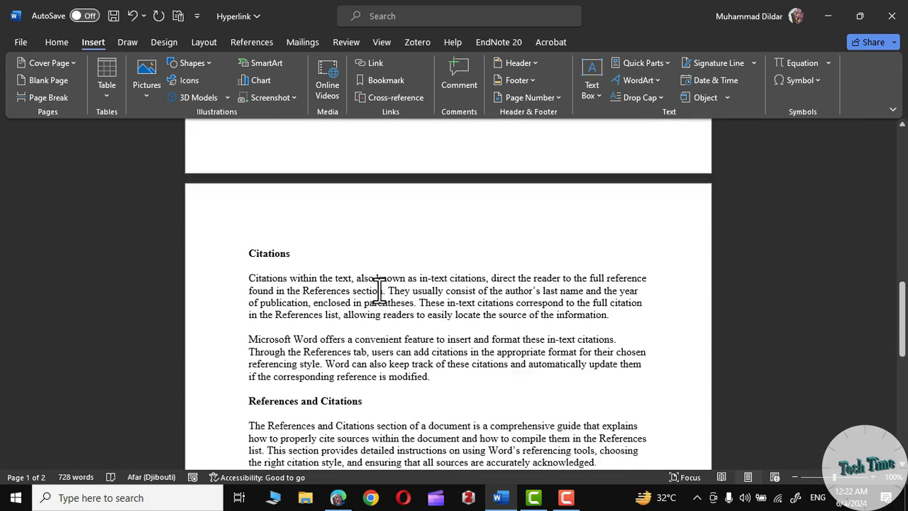
scroll(380, 291, "up", 3)
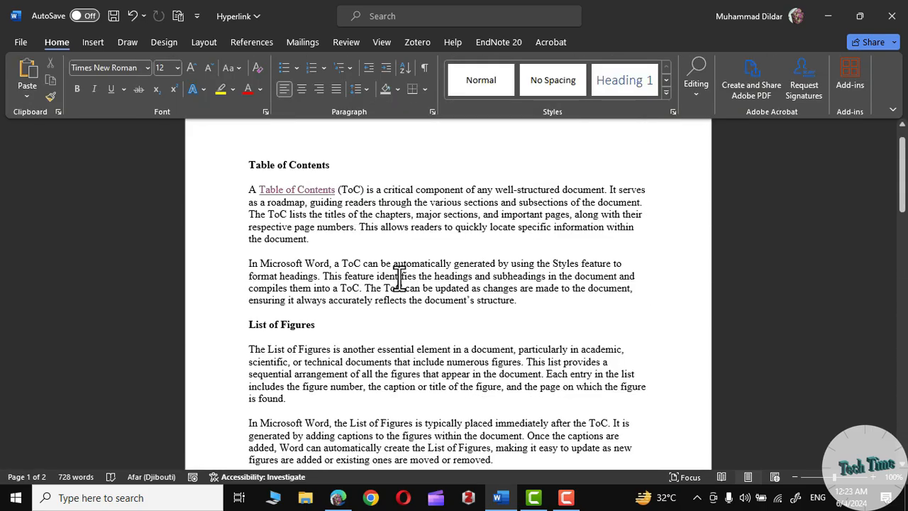
scroll(411, 270, "down", 5)
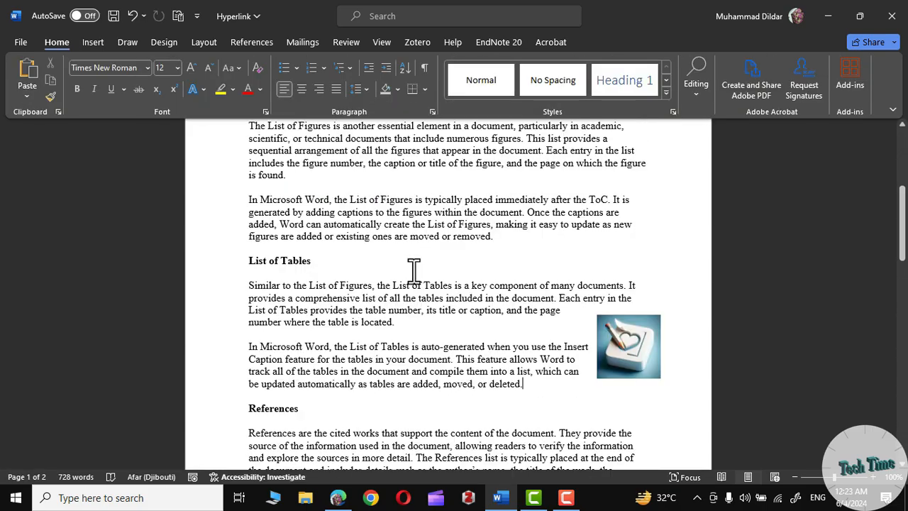
left_click(627, 347)
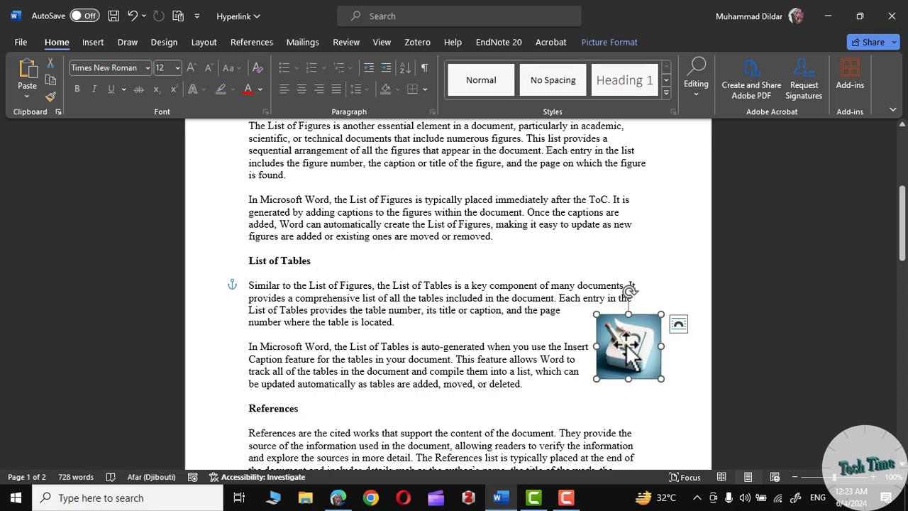
left_click(560, 316)
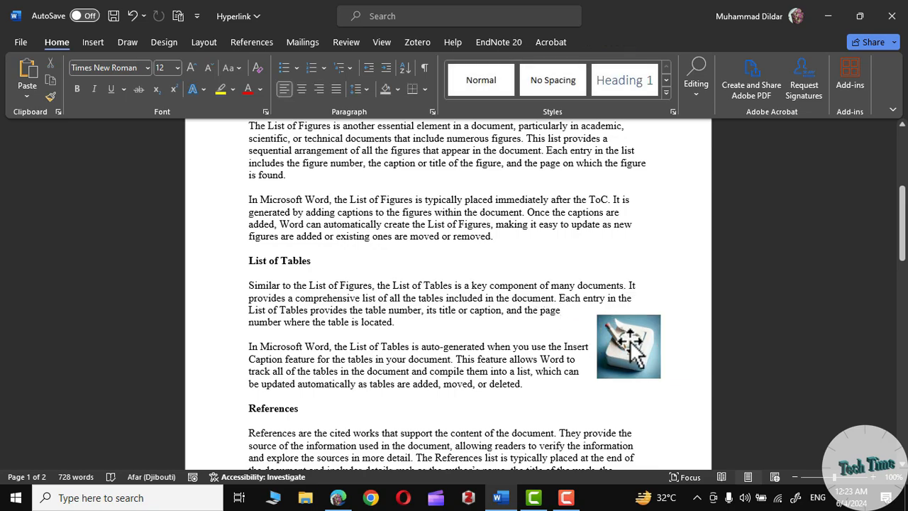
left_click(630, 348)
left_click(561, 310)
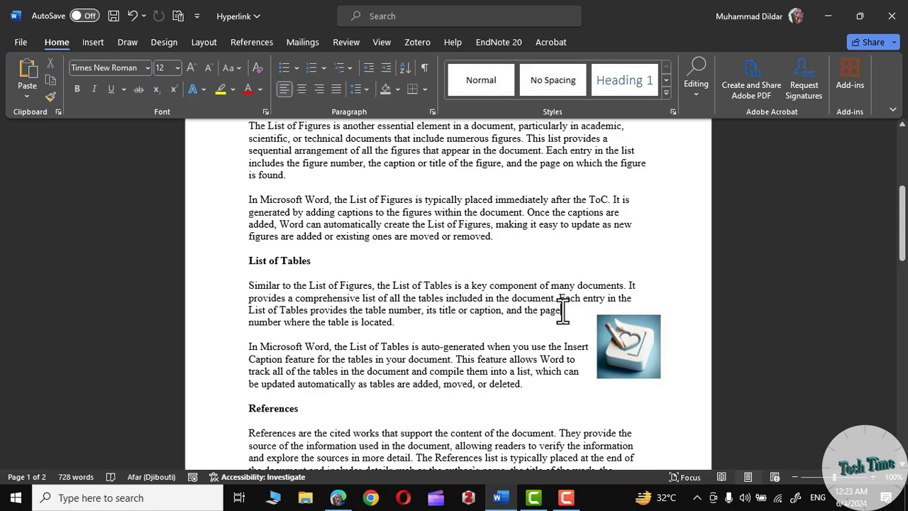
- Start inserting a hyperlink on the picture beside the List of Tables text
left_click(628, 339)
left_click(93, 43)
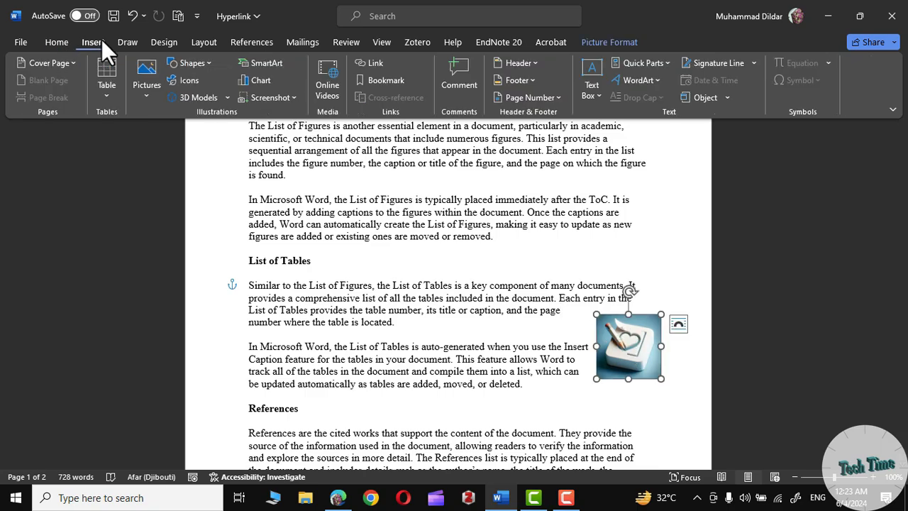
left_click(384, 64)
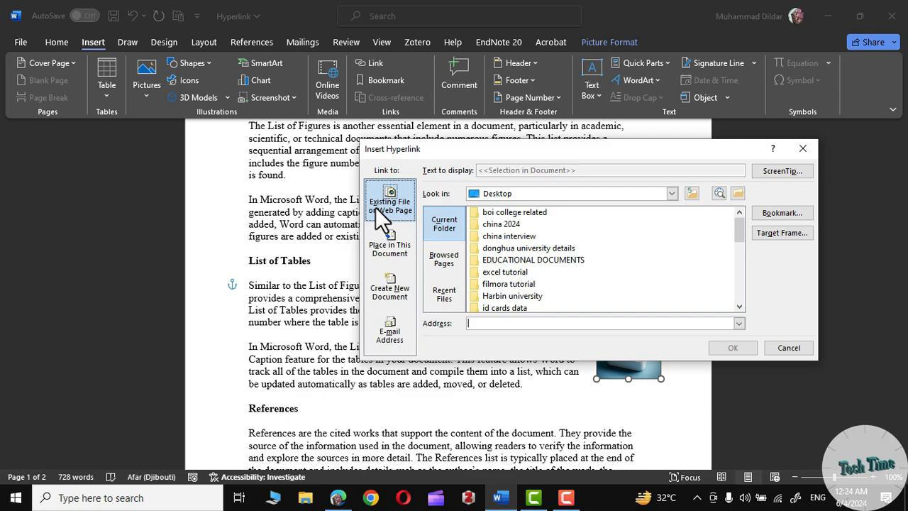
- Switch to Edge and copy the web address of the Microsoft Support page "Insert a table of figures"
mouse_move(737, 230)
left_mouse_down()
mouse_move(739, 245)
mouse_move(736, 227)
left_mouse_up()
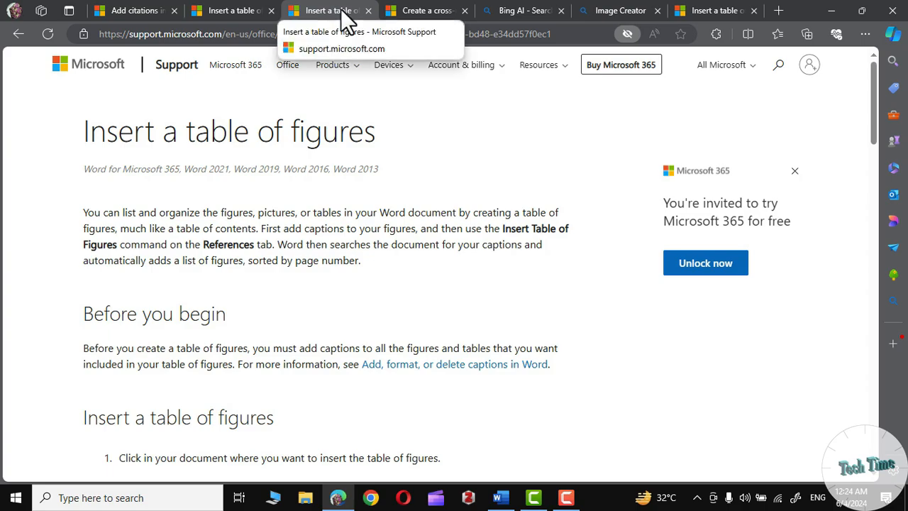
left_click(584, 34)
key("ctrl+c")
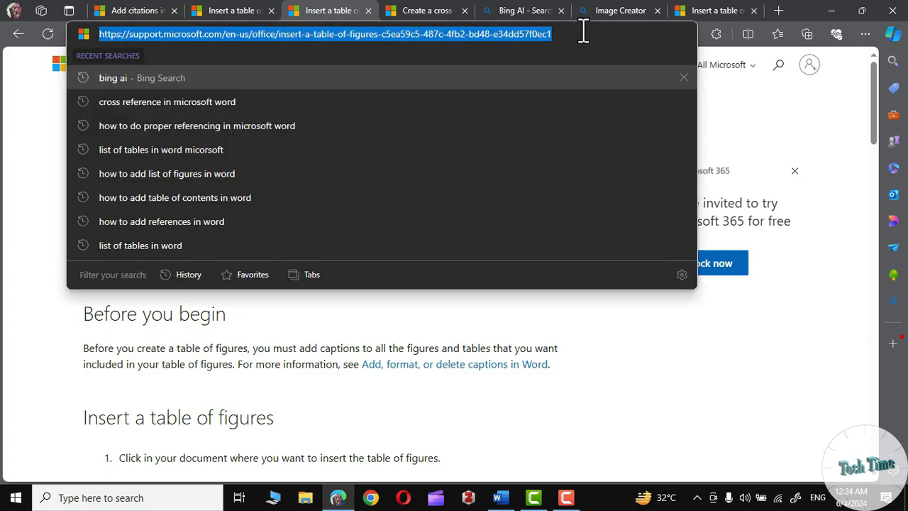
right_click(500, 44)
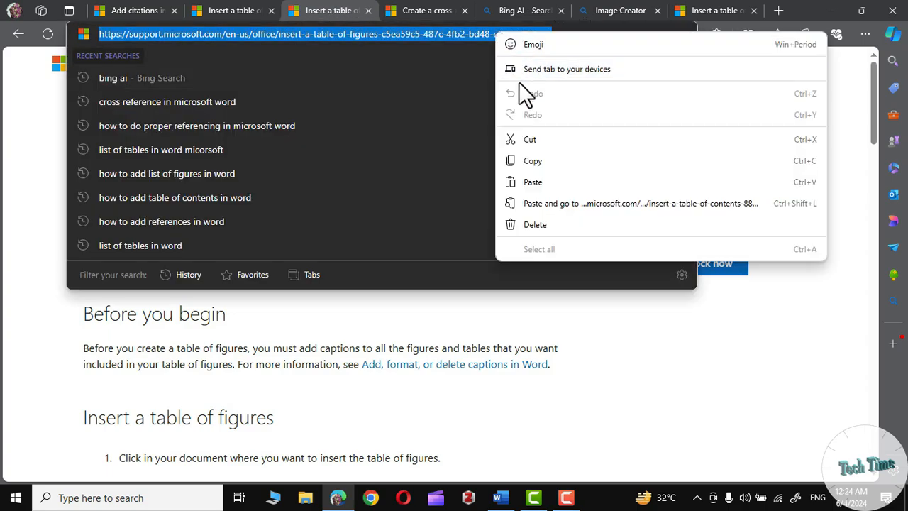
left_click(533, 160)
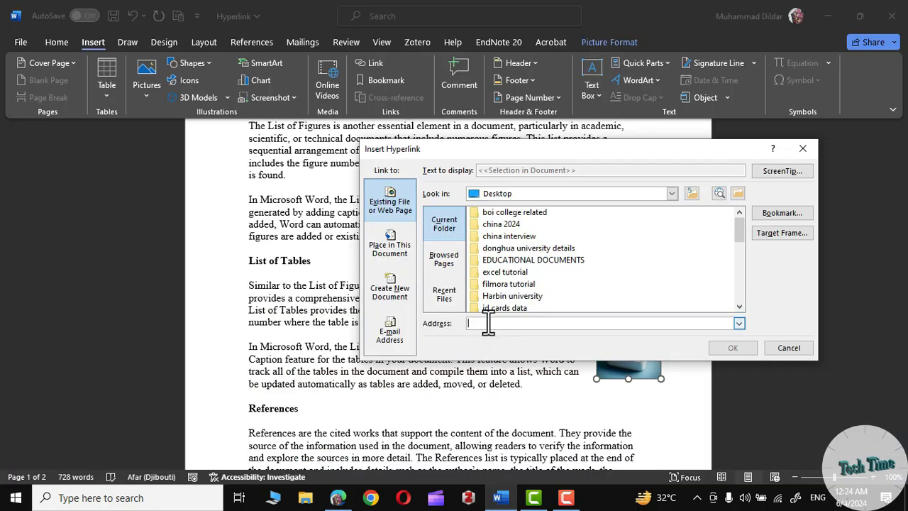
- Return to Word and link the selected picture to the copied "Insert a table of figures" address
right_click(488, 323)
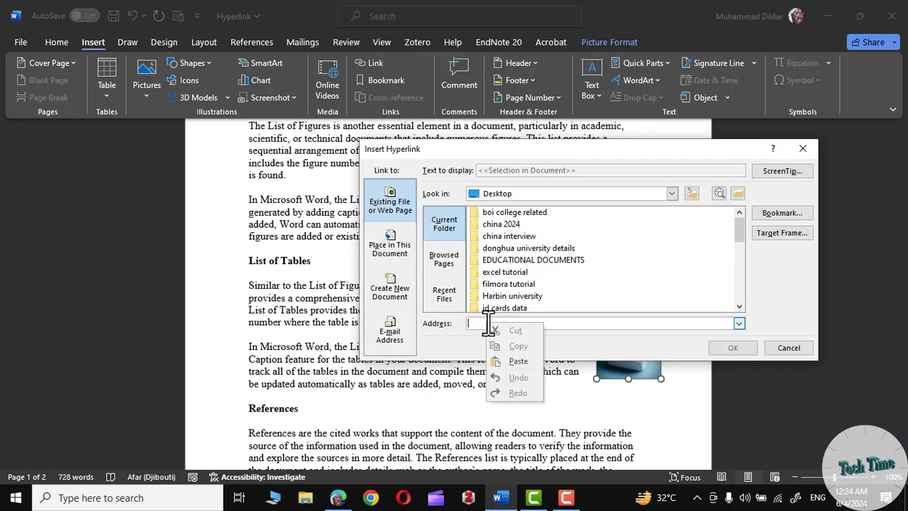
left_click(523, 367)
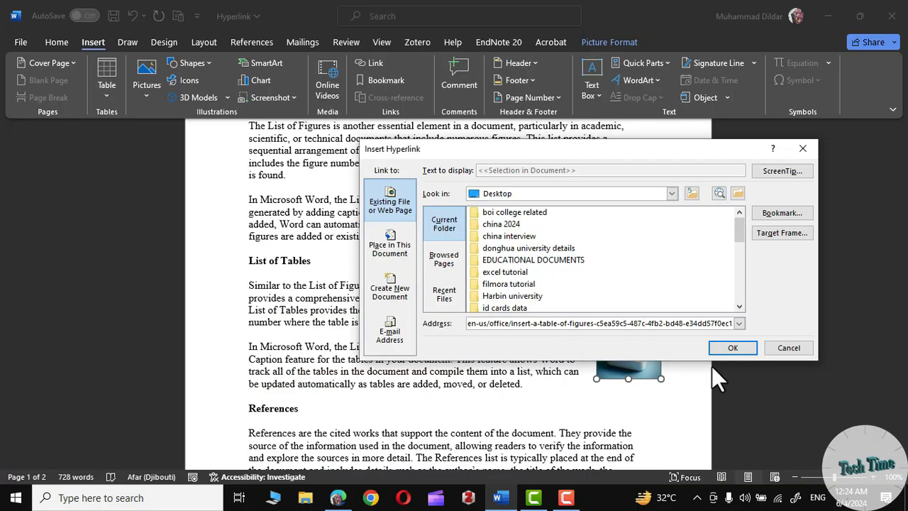
left_click(732, 348)
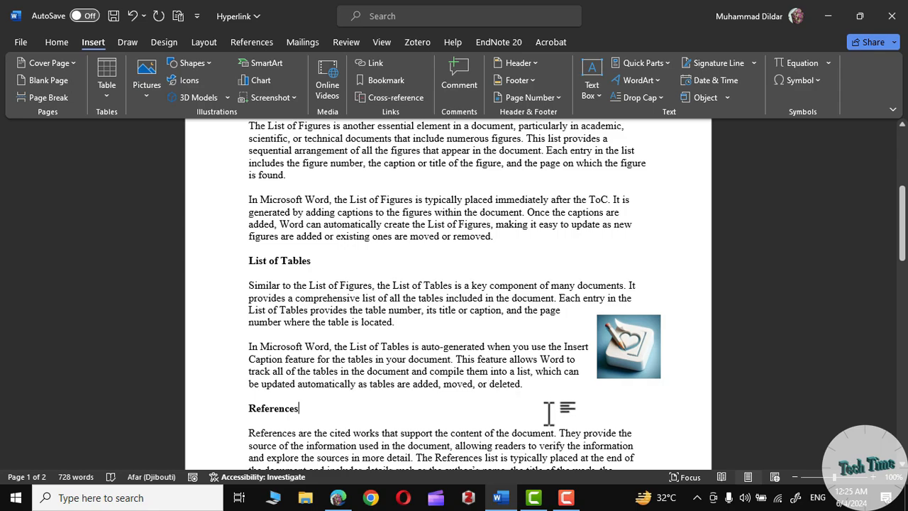
- Follow the picture's hyperlink to test that it opens its web page
mouse_move(641, 353)
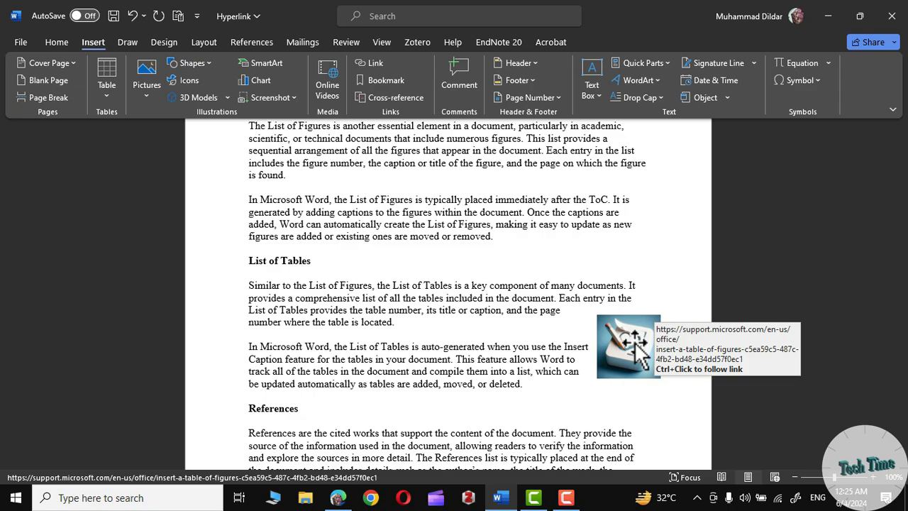
left_click(639, 352, "ctrl")
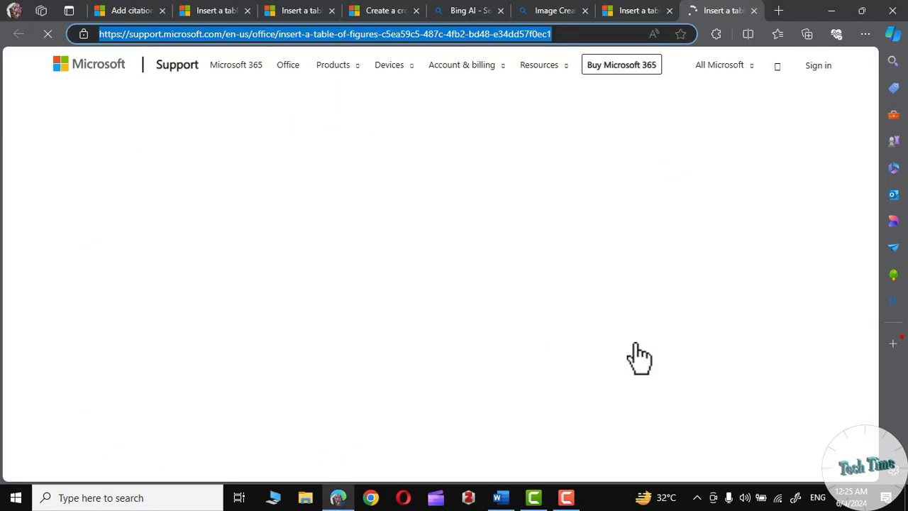
- Close the tested web page, return to Word and view the hyperlink options for a place in this document
left_click(754, 11)
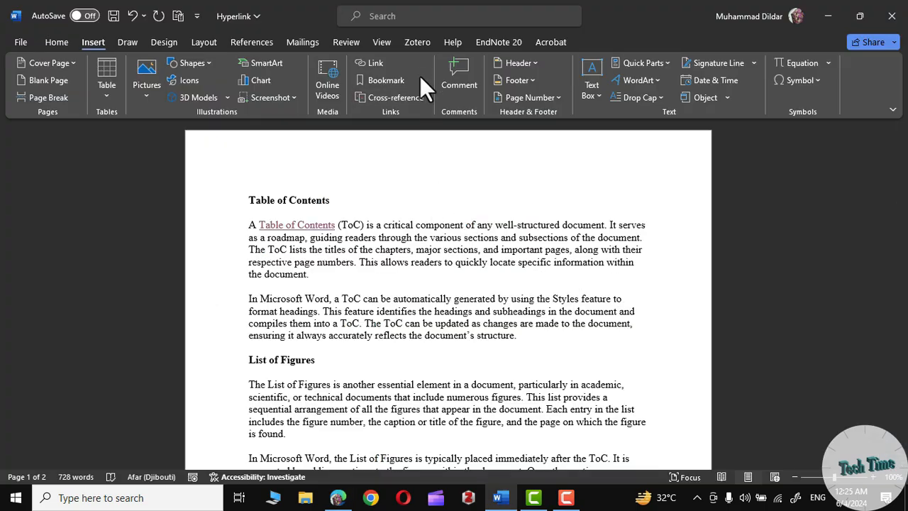
left_click(376, 62)
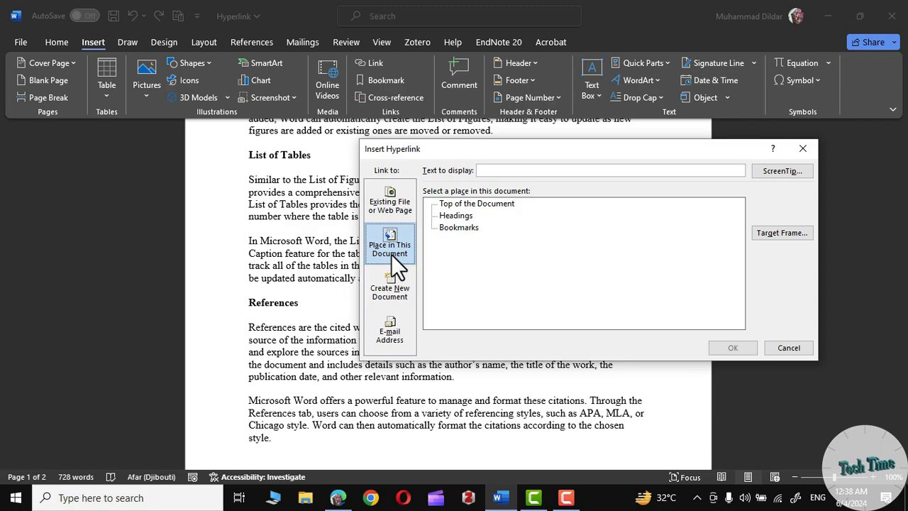
left_click(788, 348)
- Examine the References, Citations, and References and Citations headings as candidates for links within the document
scroll(334, 267, "down", 3)
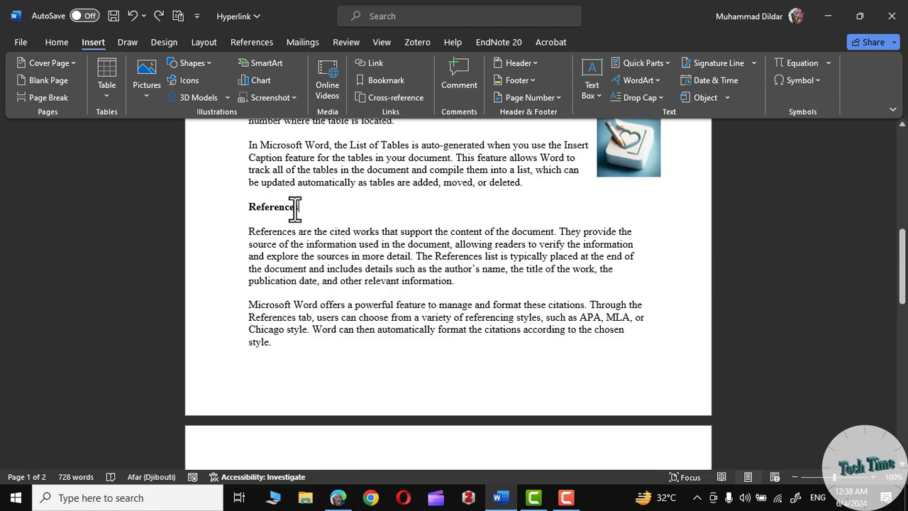
left_click_drag(303, 207, 245, 207)
left_click(380, 268)
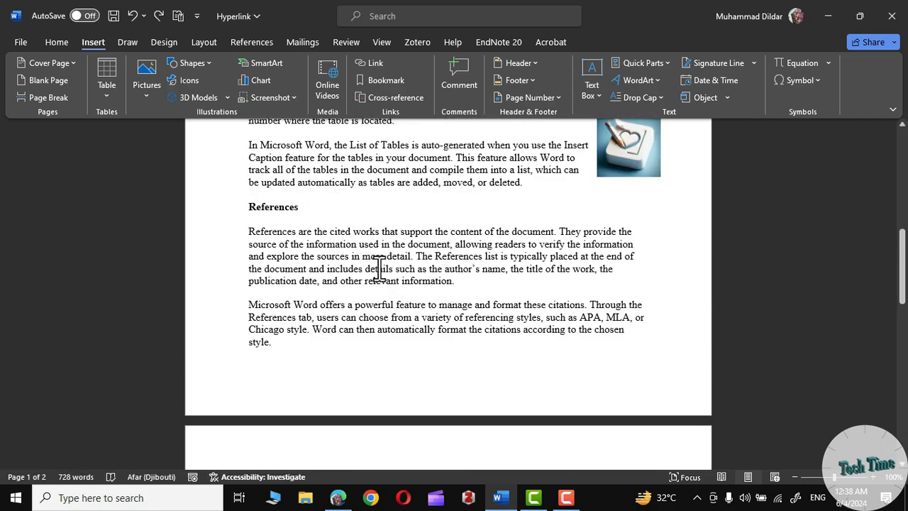
scroll(379, 268, "down", 10)
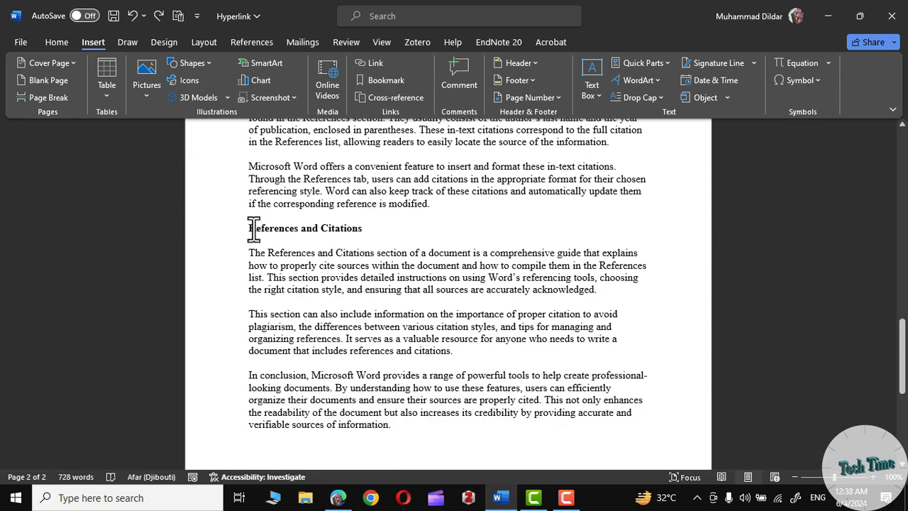
scroll(367, 223, "up", 5)
left_click_drag(292, 241, 237, 243)
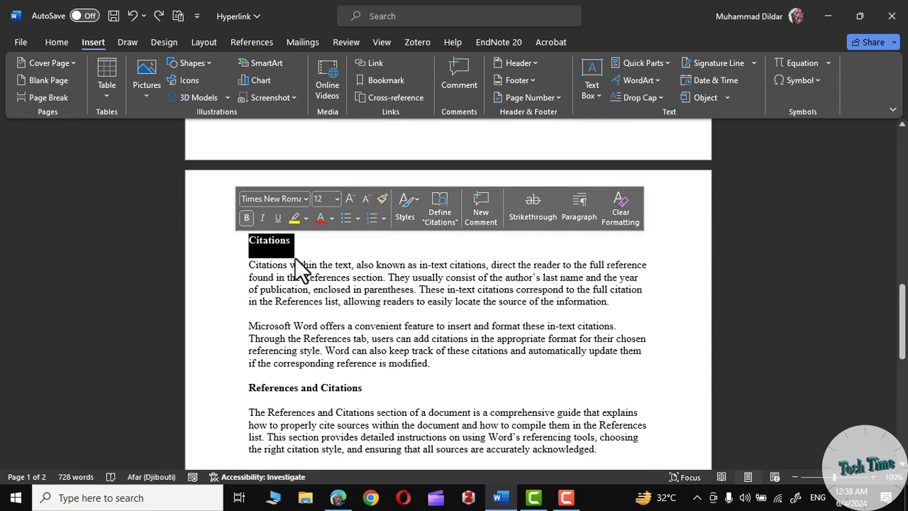
left_click(357, 267)
scroll(358, 266, "down", 4)
left_click(362, 261)
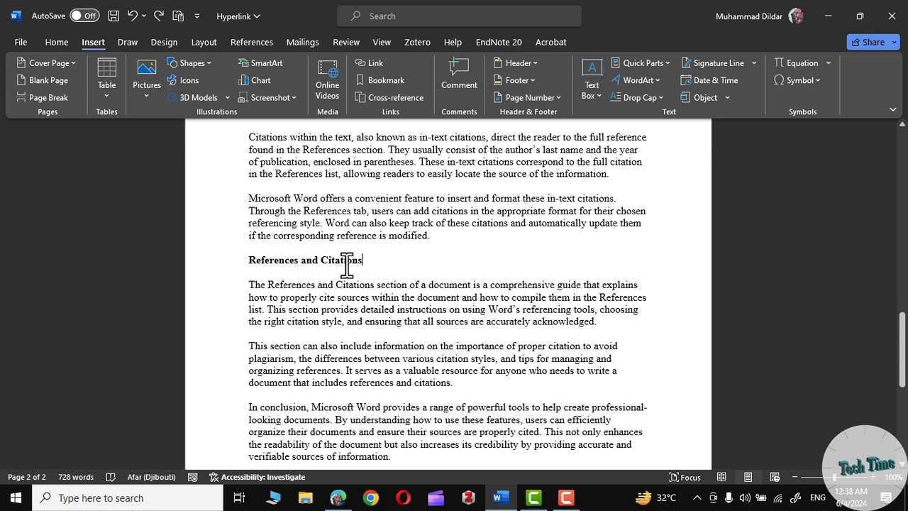
double_click(347, 261)
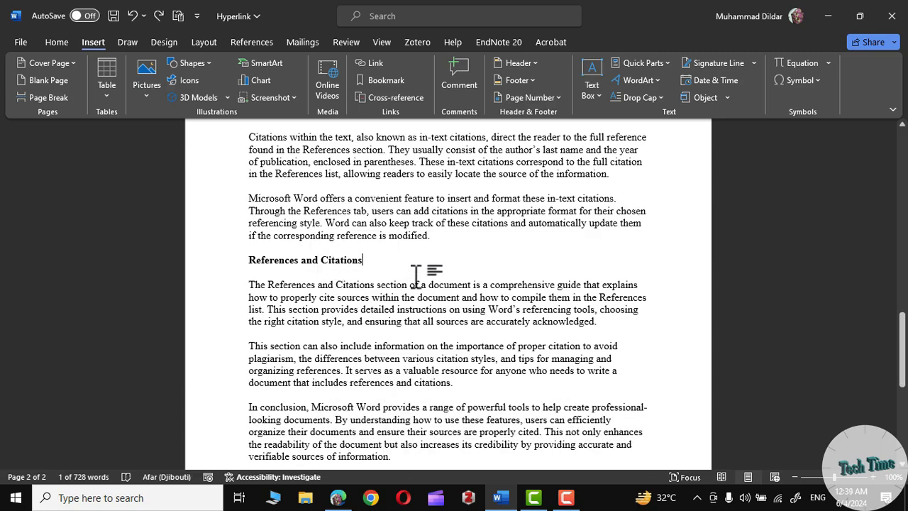
scroll(416, 273, "up", 5)
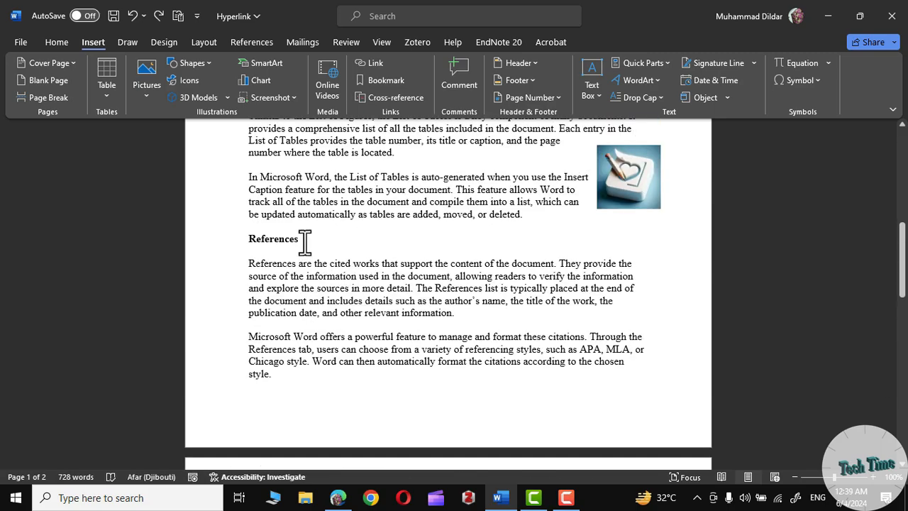
- Bookmark the References heading on the first page with the name References
left_click_drag(305, 241, 247, 239)
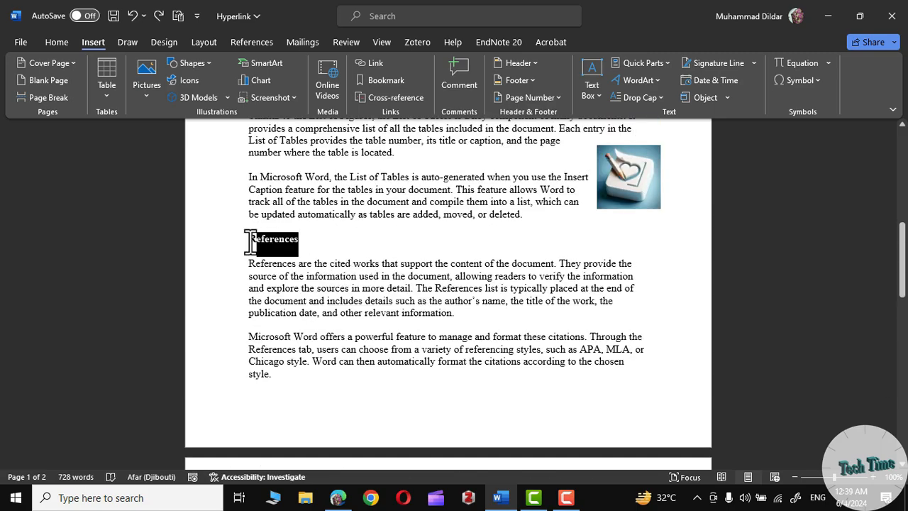
left_click(387, 81)
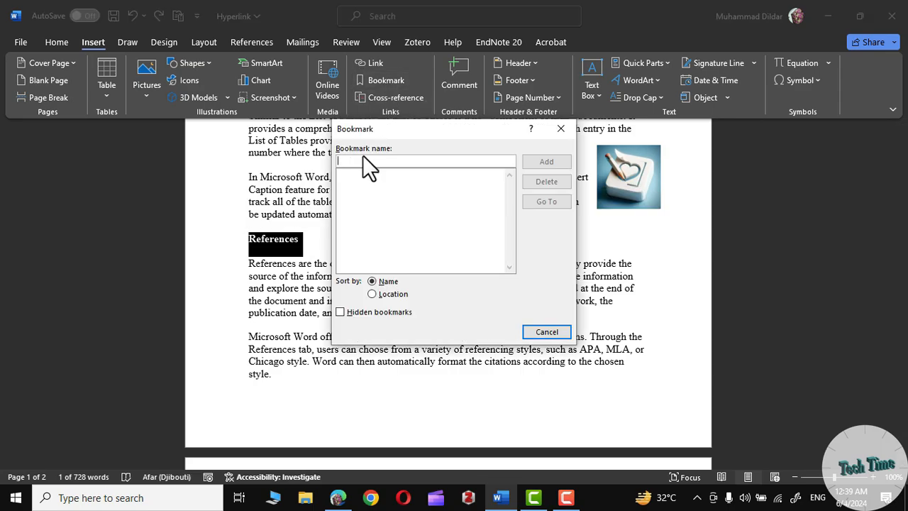
type("References")
left_click(537, 159)
- Bookmark the Citations heading on the second page with the name citations
scroll(414, 289, "down", 5)
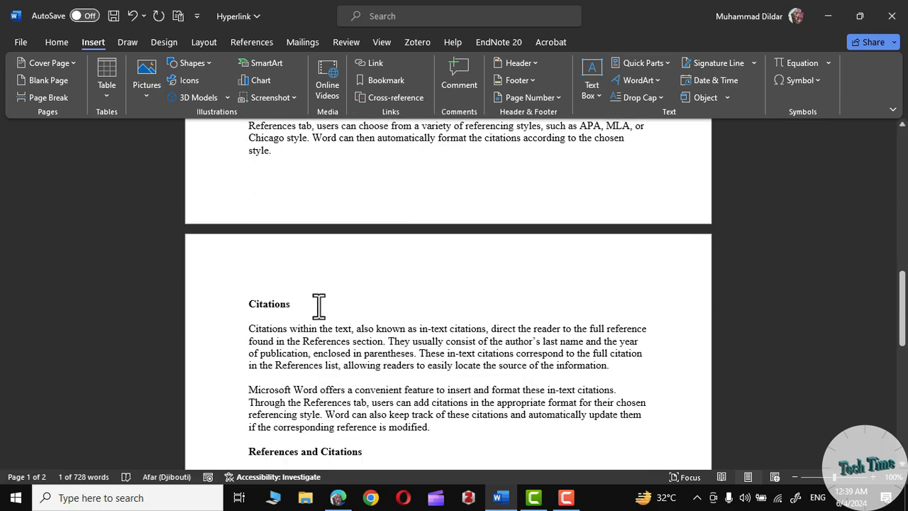
left_click_drag(294, 304, 239, 298)
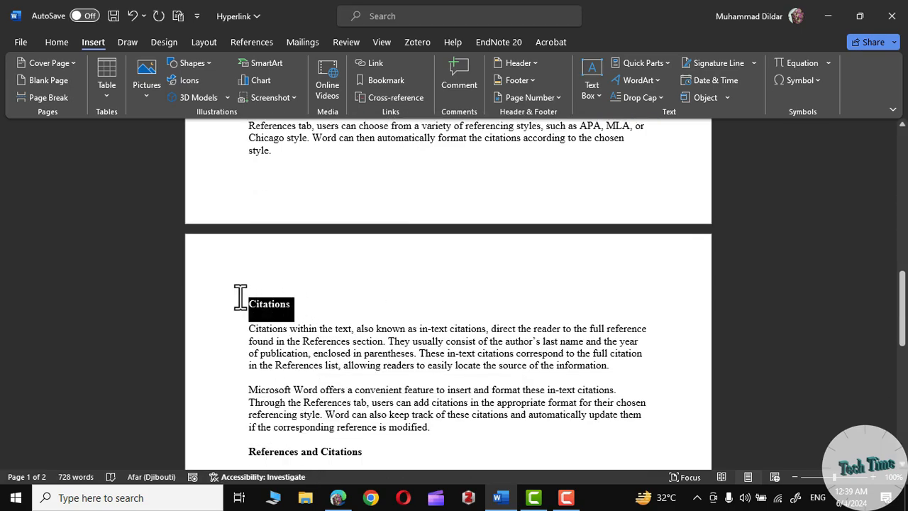
left_click(396, 80)
type("citation")
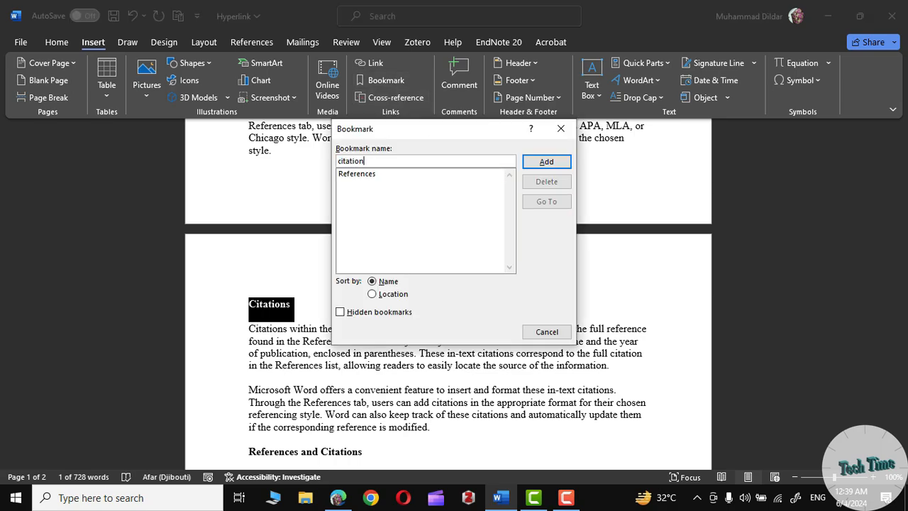
key("Return")
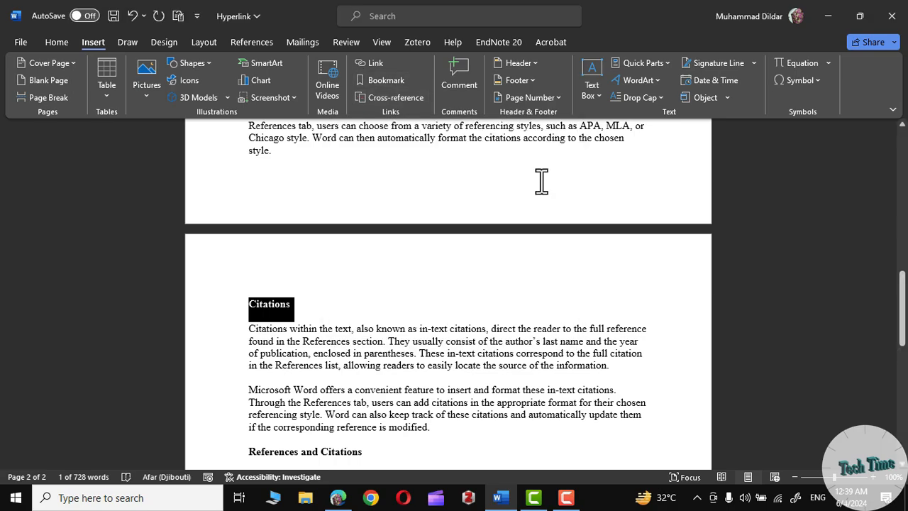
left_click(431, 299)
- Link the word References in the References and Citations heading to the References bookmark
scroll(433, 298, "up", 3)
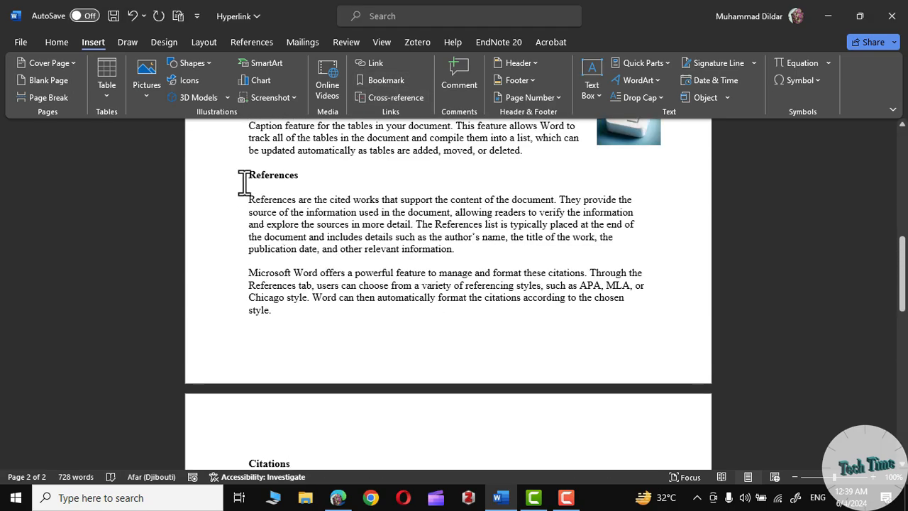
scroll(362, 362, "down", 7)
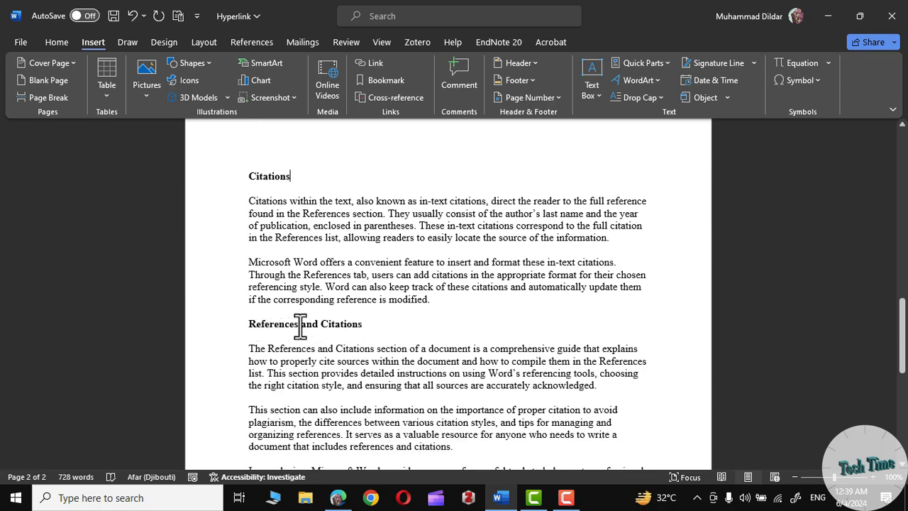
left_click_drag(300, 325, 246, 325)
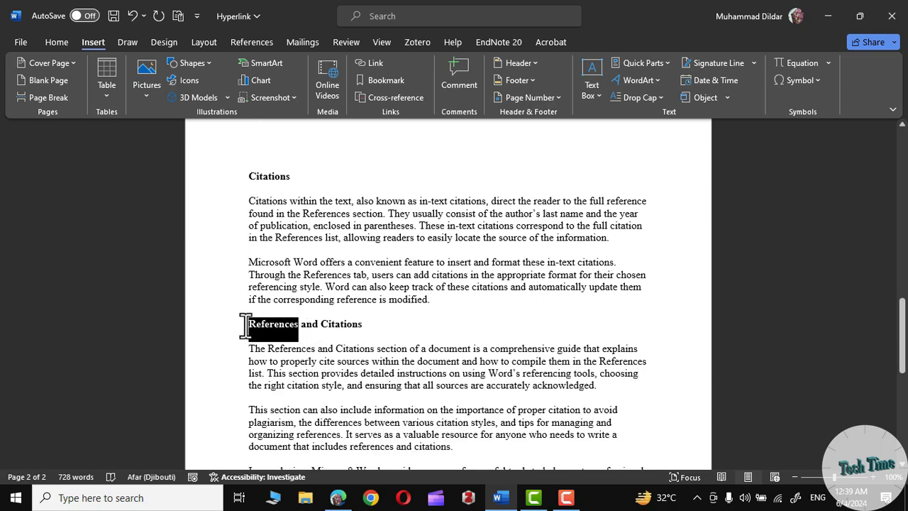
left_click(369, 60)
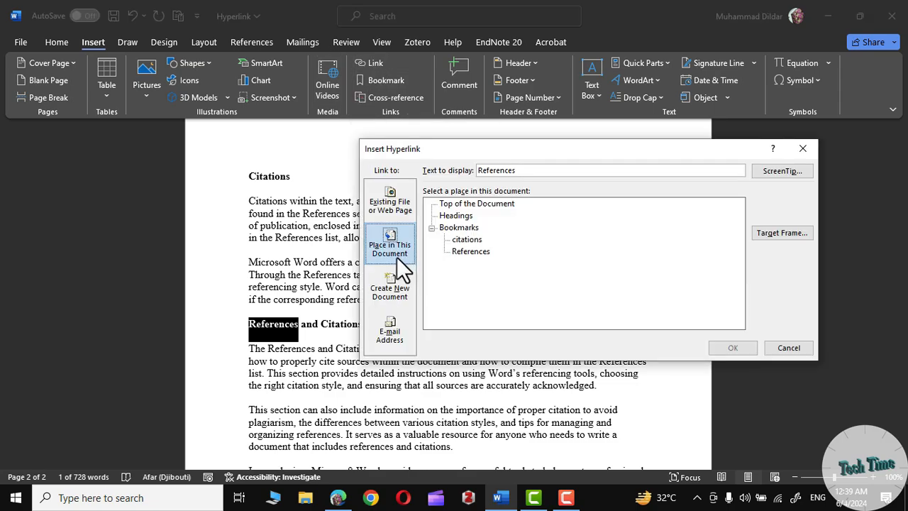
left_click(465, 251)
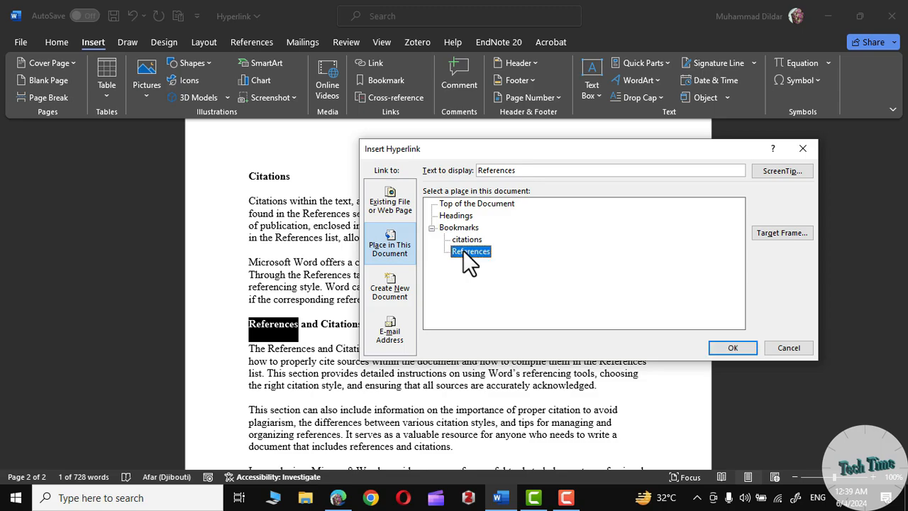
left_click(734, 350)
- Link the word Citations in the References and Citations heading to the citations bookmark
left_click_drag(360, 323, 317, 325)
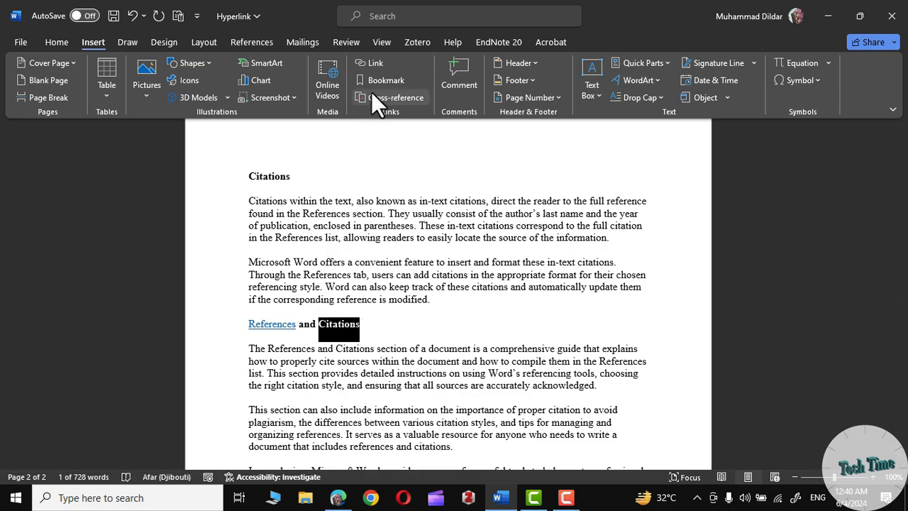
left_click(374, 63)
left_click(467, 241)
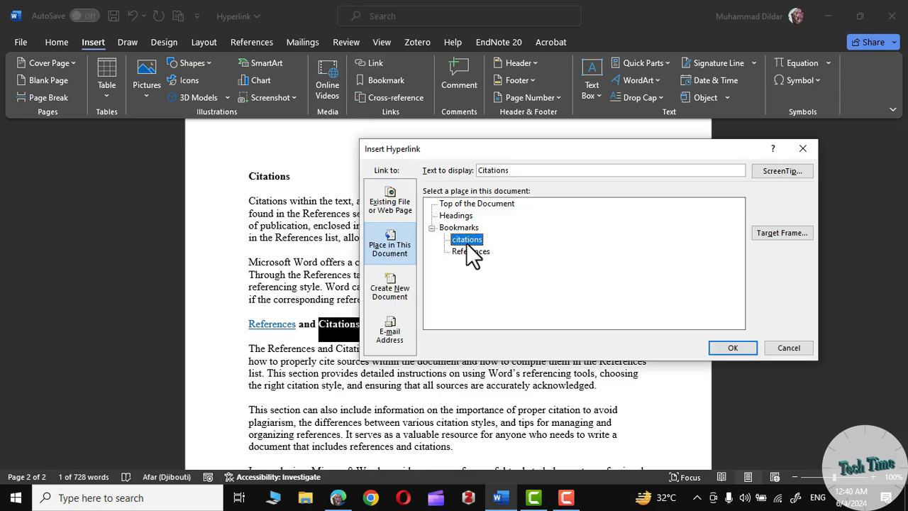
left_click(737, 349)
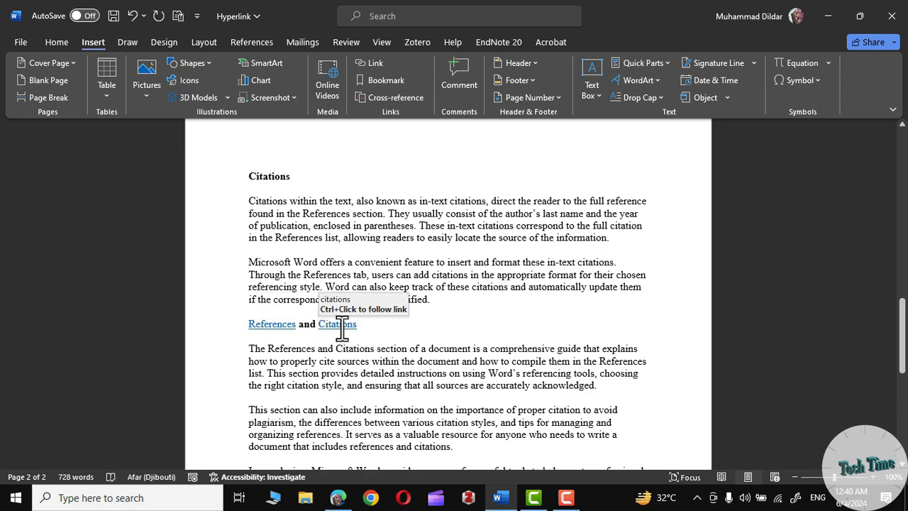
- Follow the References and Citations links in the heading to test that each jumps to its bookmark
left_click(276, 325, "ctrl")
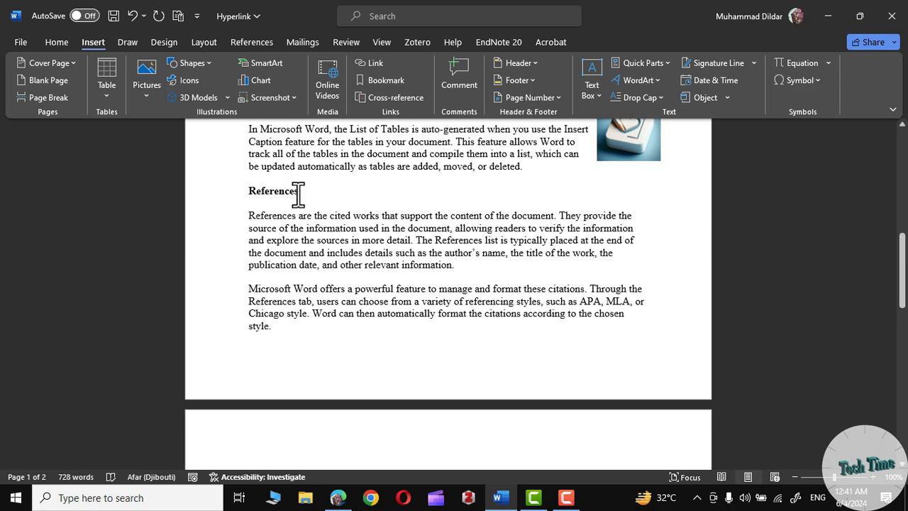
scroll(312, 212, "down", 10)
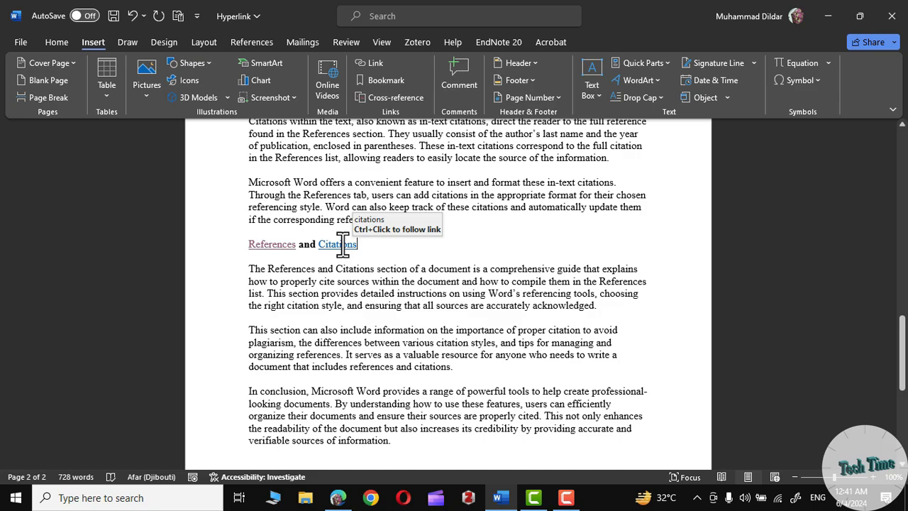
left_click(343, 244, "ctrl")
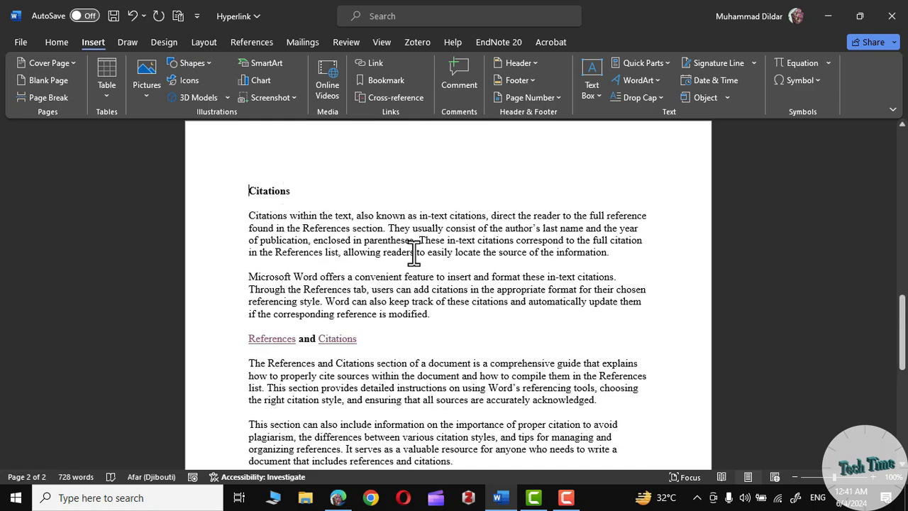
scroll(414, 251, "up", 4)
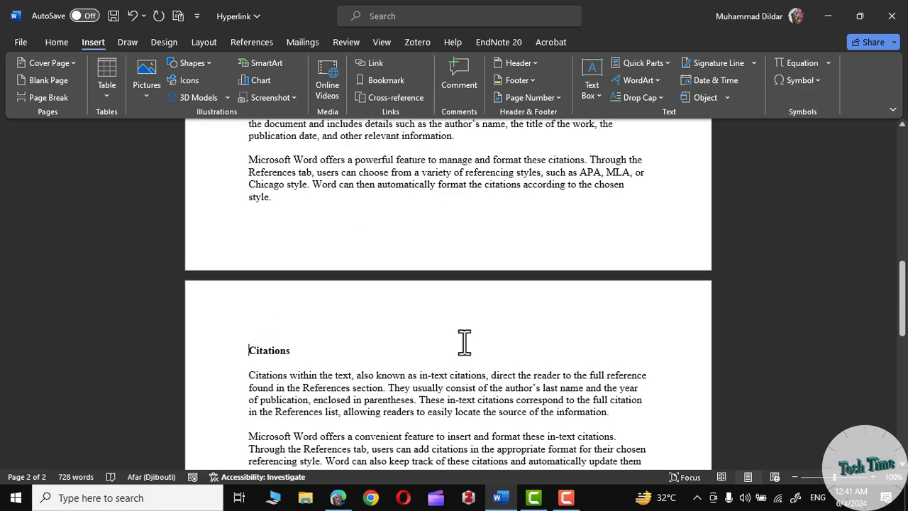
left_click(378, 63)
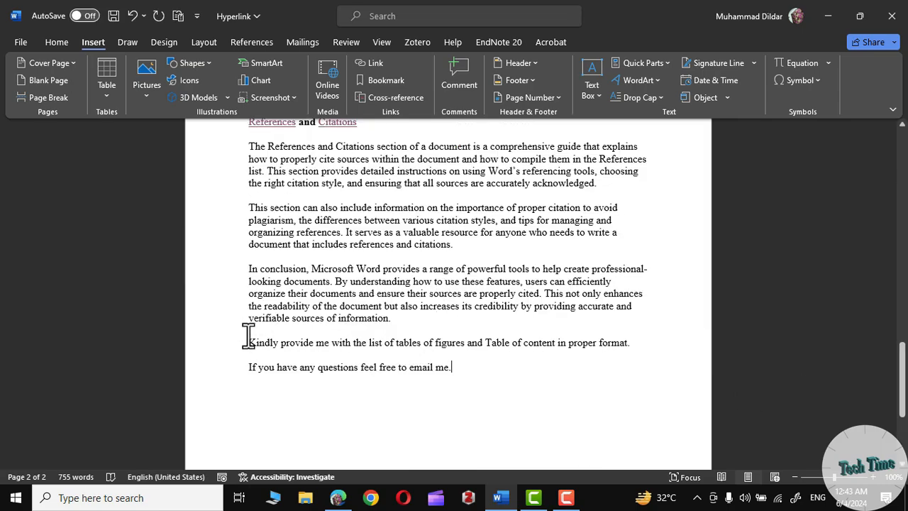
left_click_drag(248, 341, 614, 355)
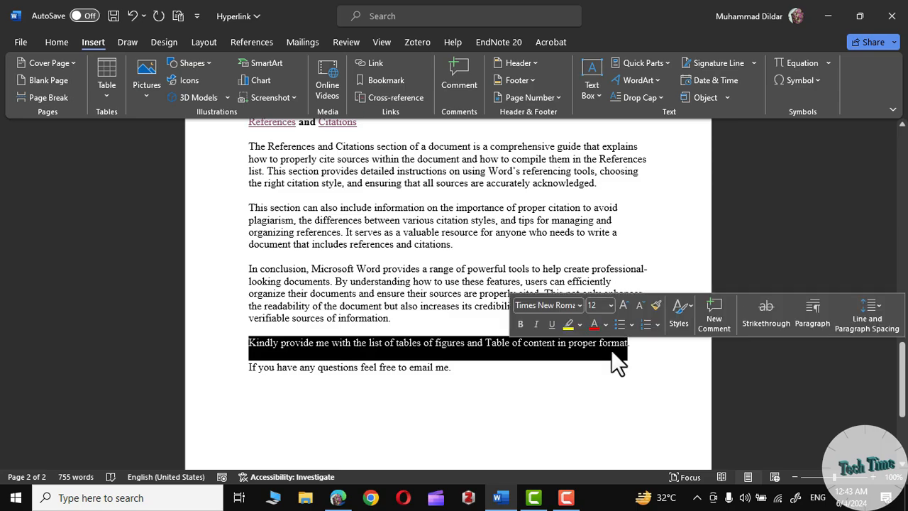
left_click(518, 388)
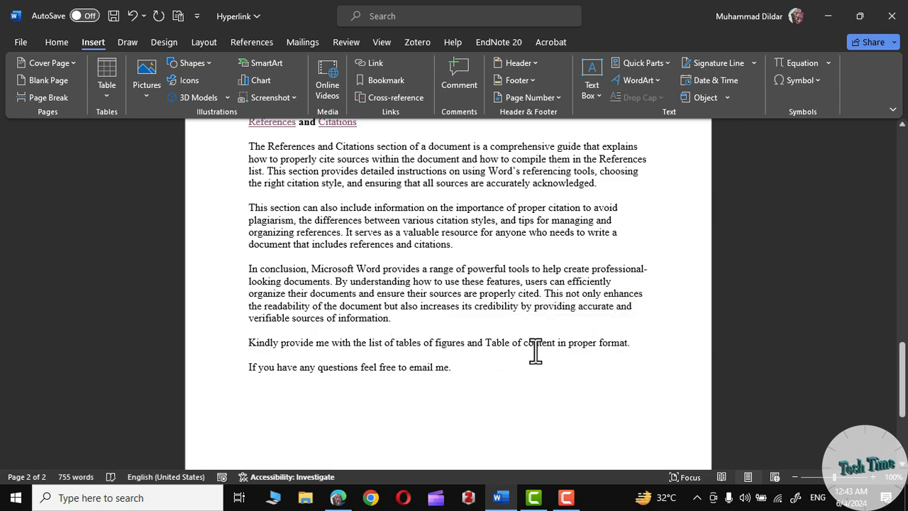
key("BackSpace")
left_click_drag(487, 343, 550, 345)
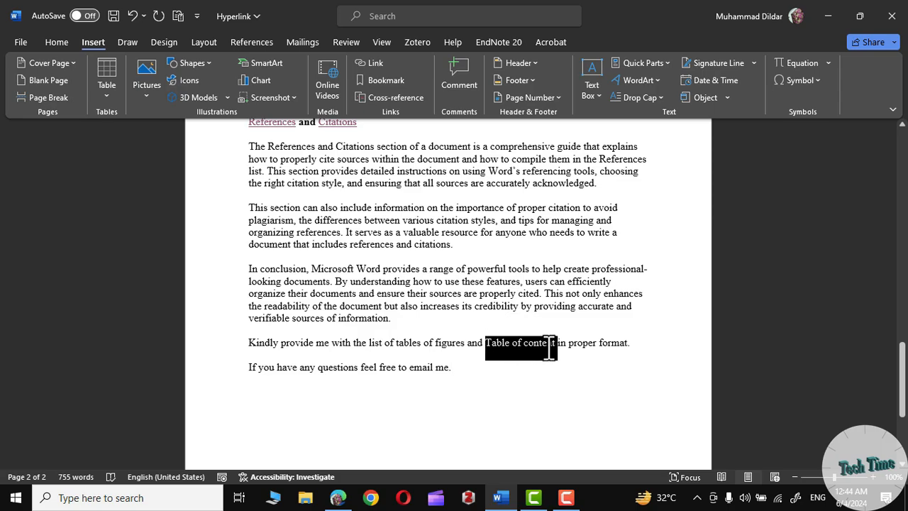
left_click(369, 63)
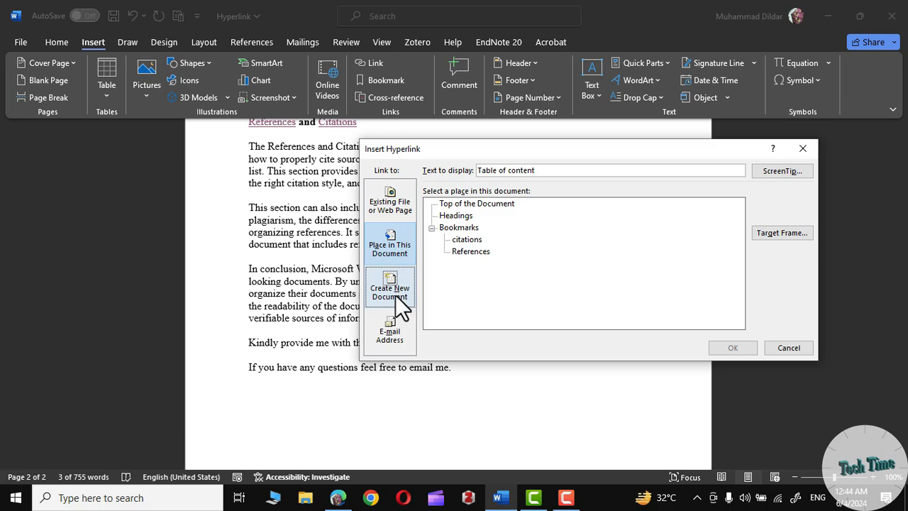
left_click(783, 348)
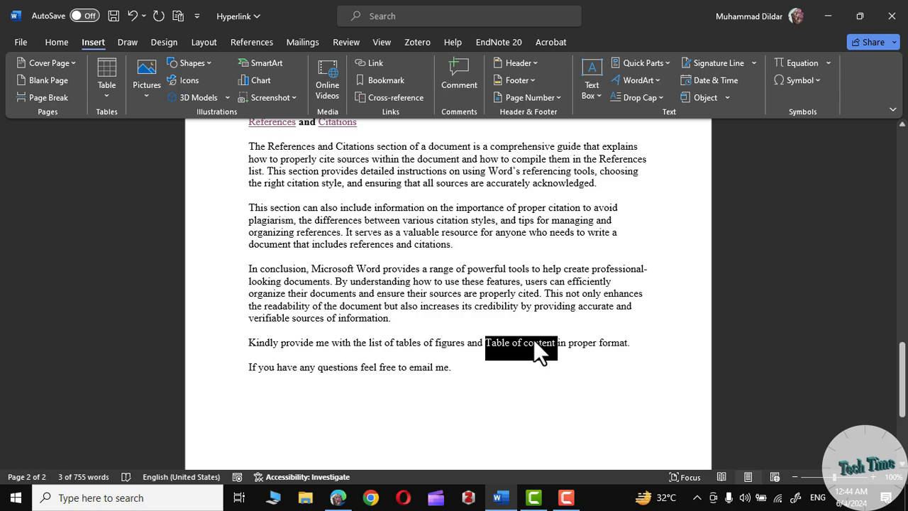
left_click(572, 371)
- Link the text "Table of content" in the closing paragraph to a new document named Table of content
left_click_drag(487, 343, 538, 343)
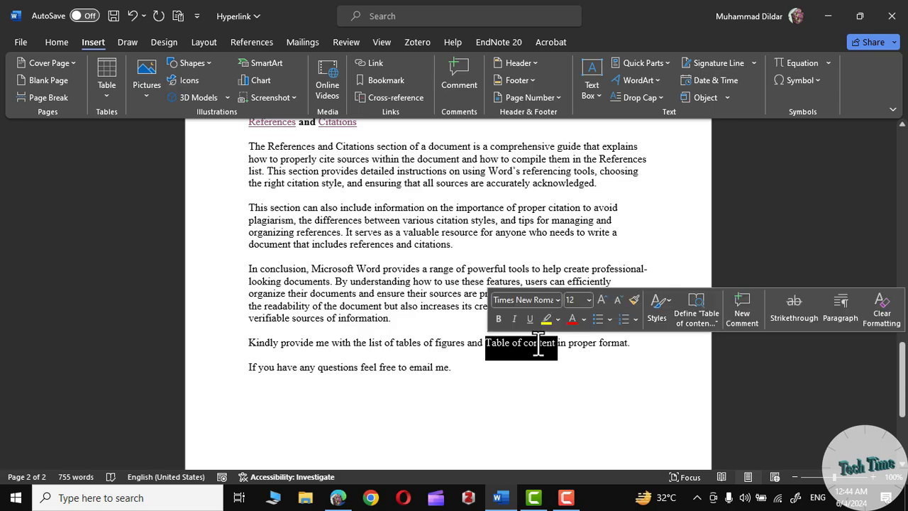
left_click(380, 62)
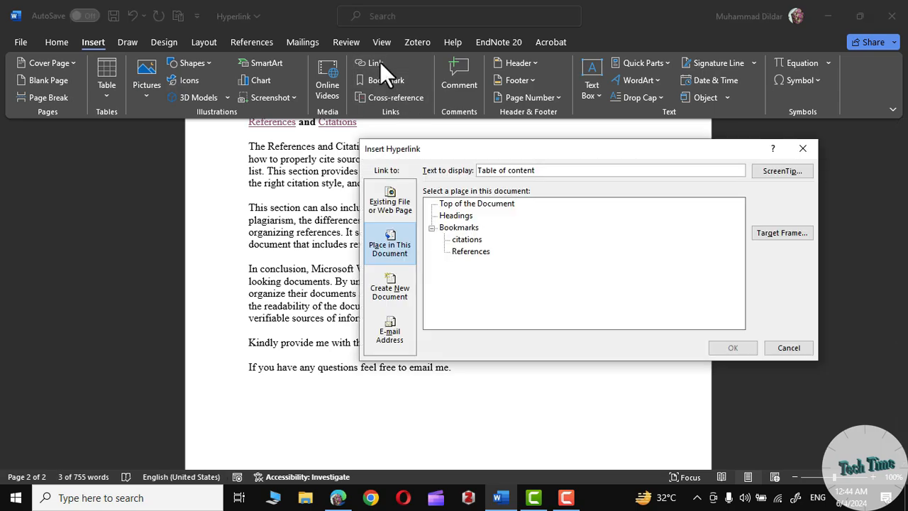
left_click(387, 286)
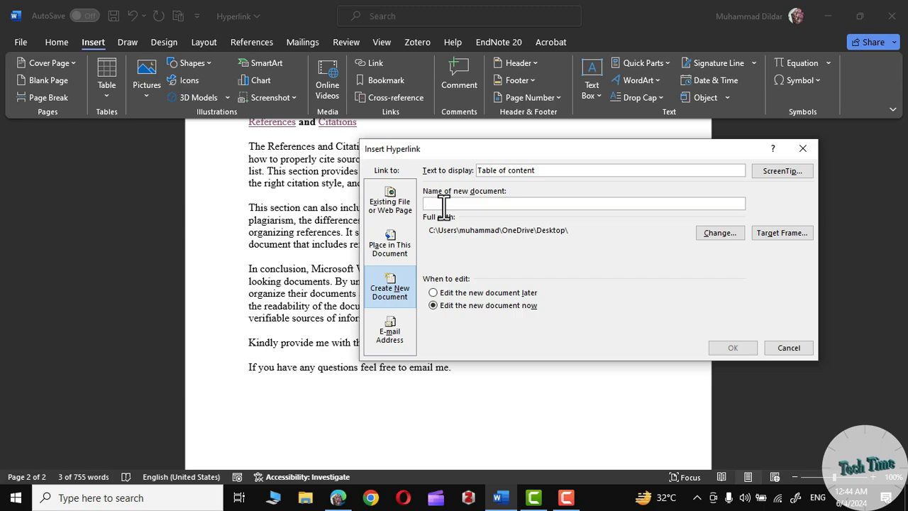
type("Table of content")
left_click(730, 352)
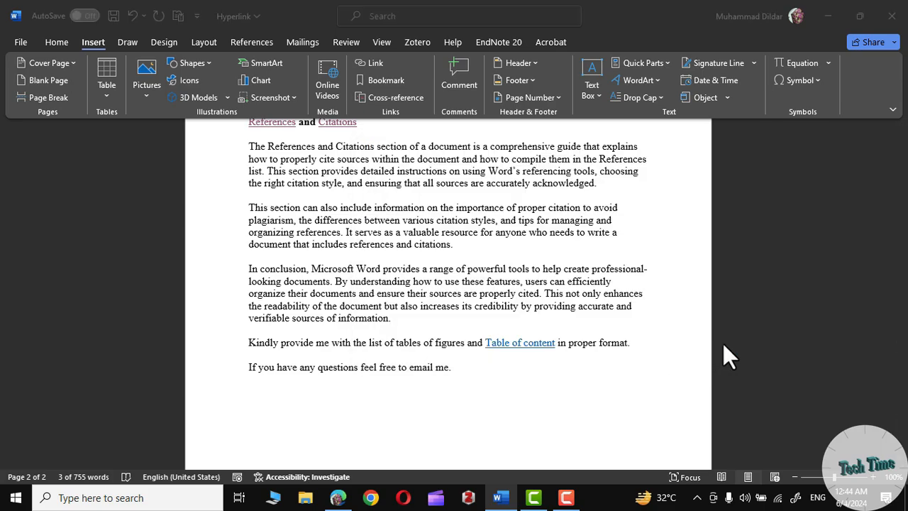
- Follow the Table of content link to test it, look over the new document and close it
left_click(517, 343, "ctrl")
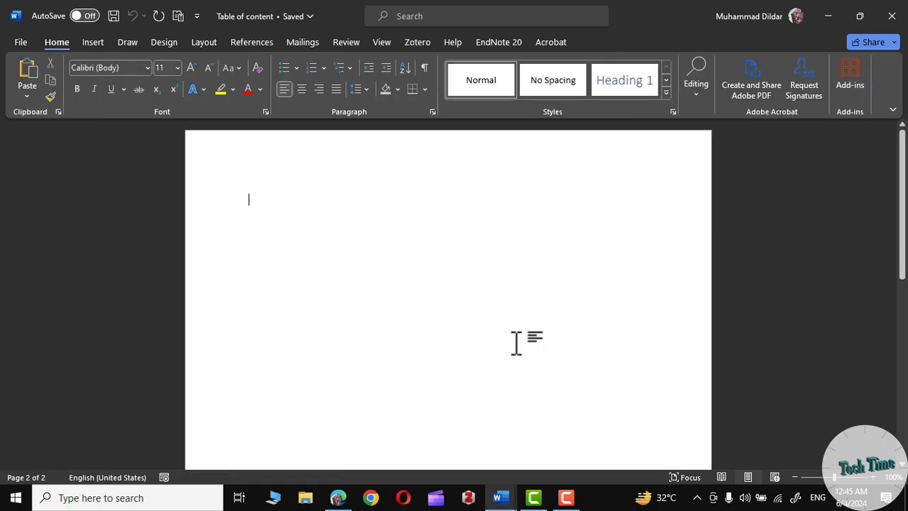
scroll(413, 287, "down", 2)
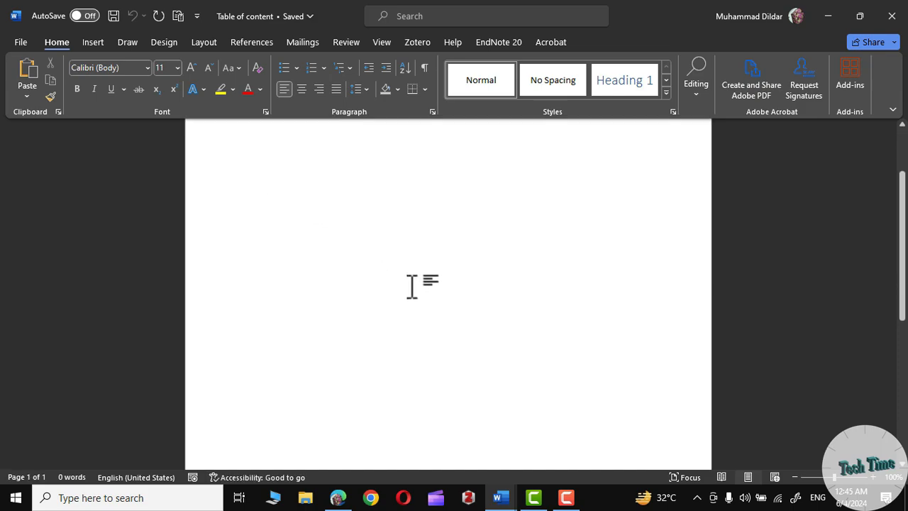
scroll(412, 287, "up", 1)
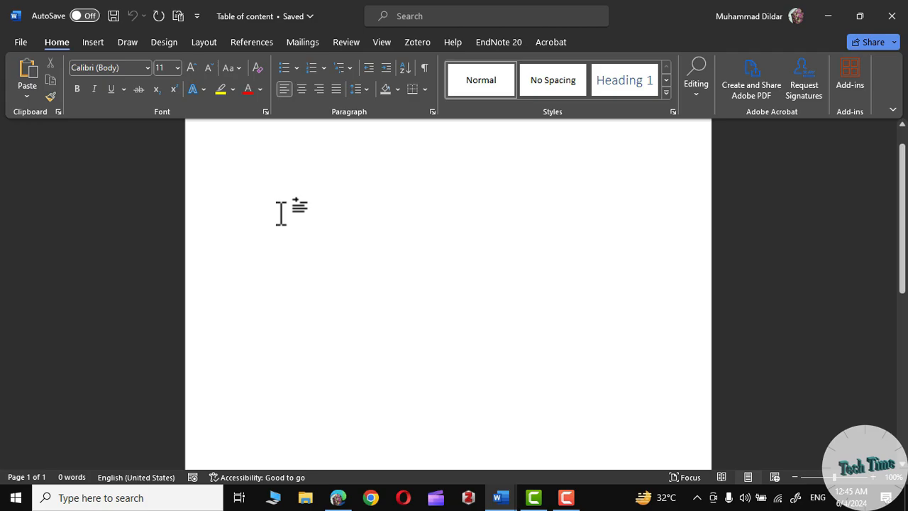
scroll(426, 303, "down", 5)
scroll(426, 303, "up", 5)
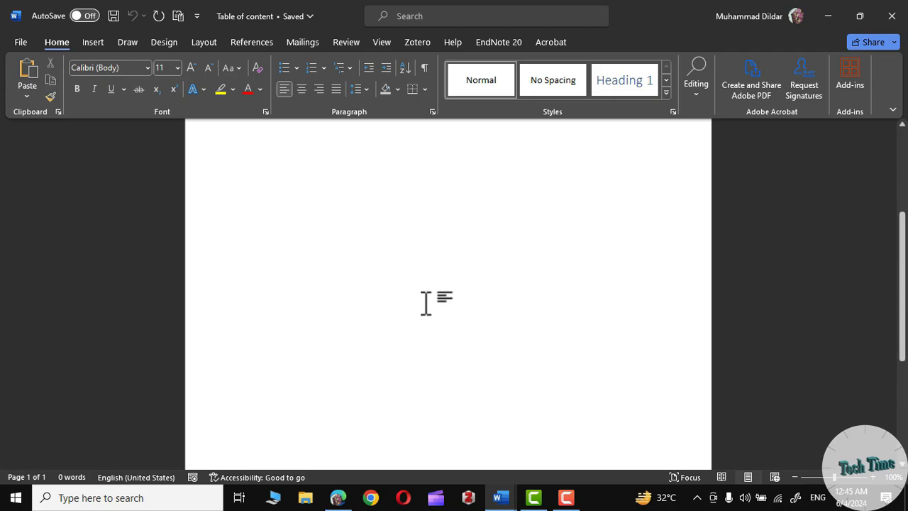
left_click(891, 15)
- Link the text "email me." in the last line to the contact's e-mail address with the subject "Table contents"
left_click(374, 63)
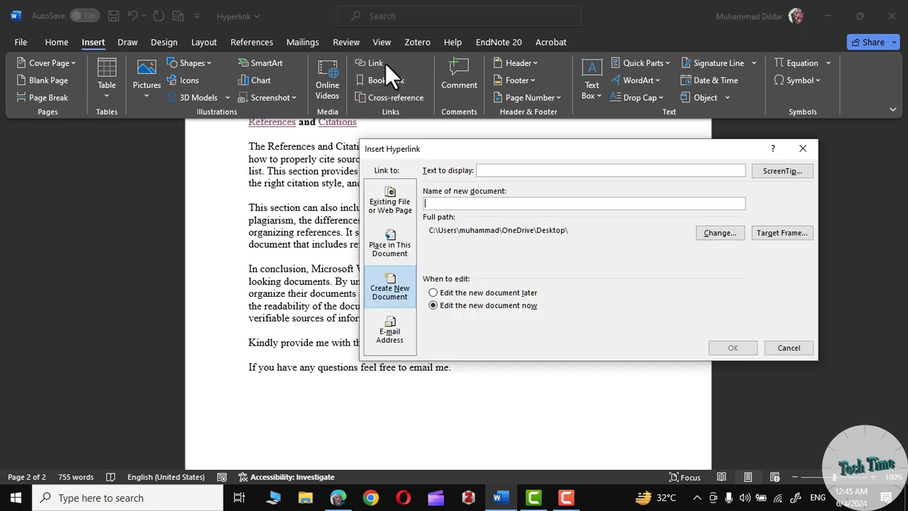
left_click(788, 348)
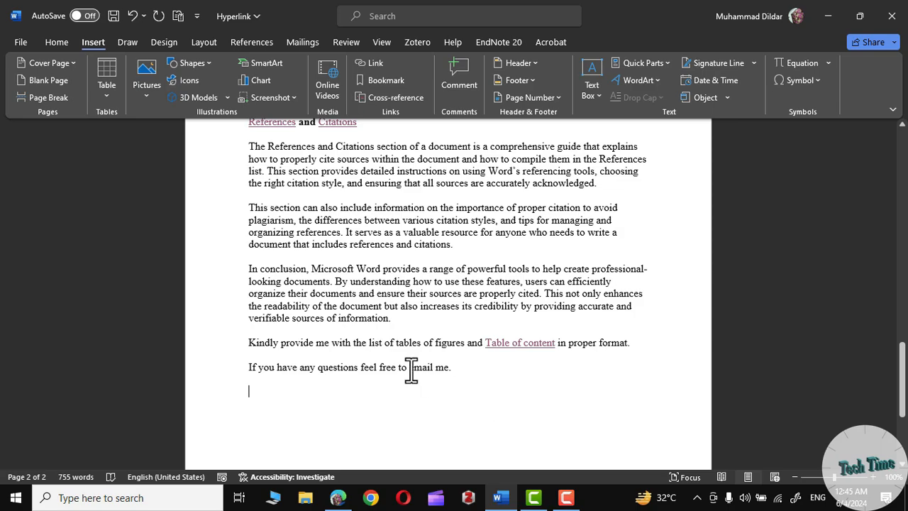
left_click_drag(410, 368, 453, 368)
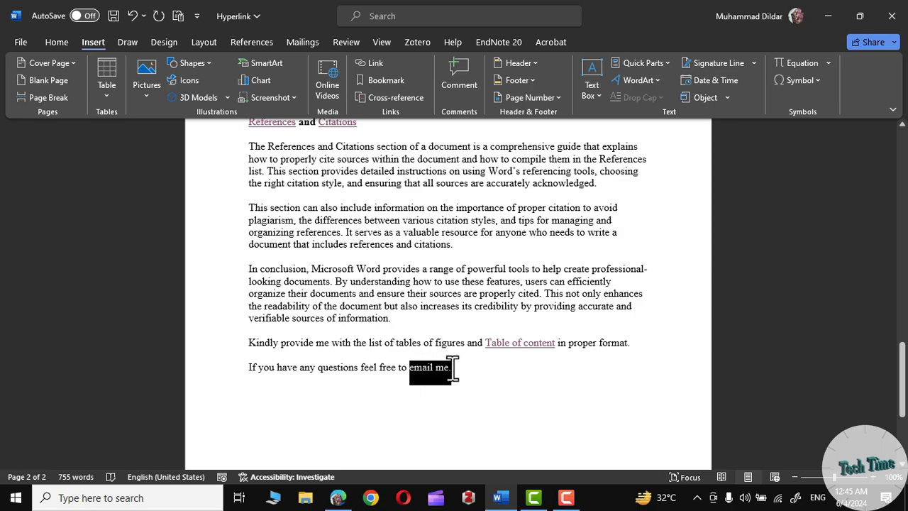
left_click(376, 63)
left_click(393, 336)
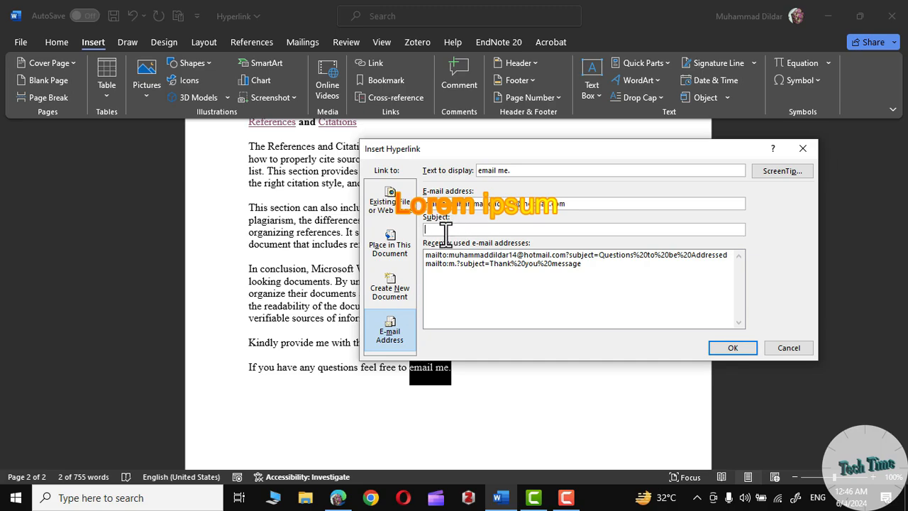
type("Table Contents")
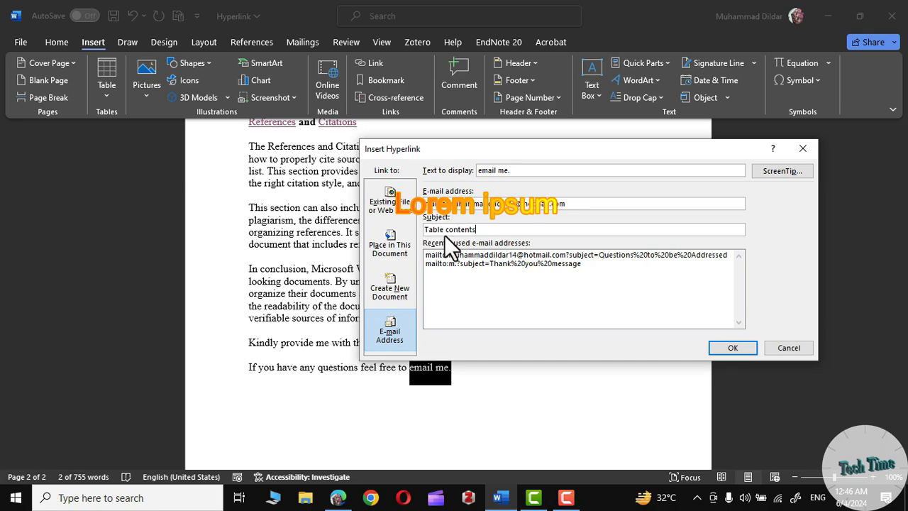
left_click(745, 347)
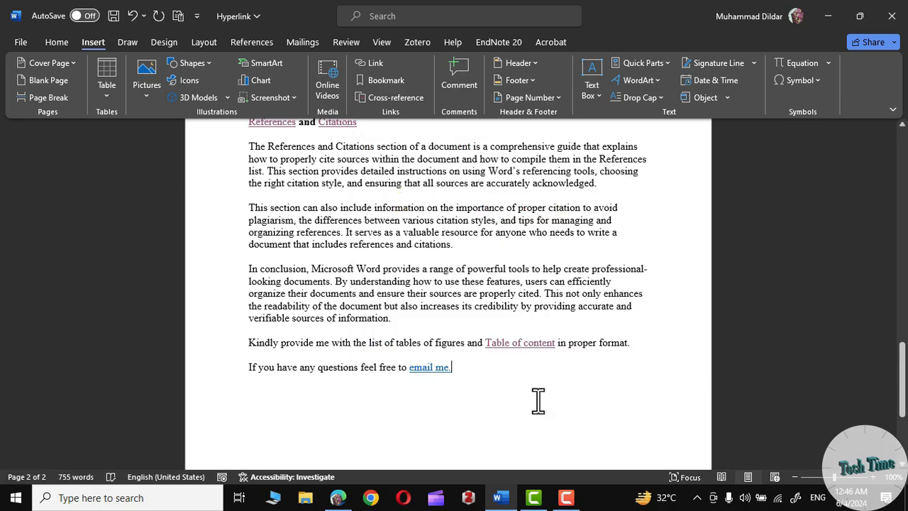
- Follow the "email me." link to test that it opens a prefilled message, and return to the document
mouse_move(424, 377)
mouse_move(433, 368)
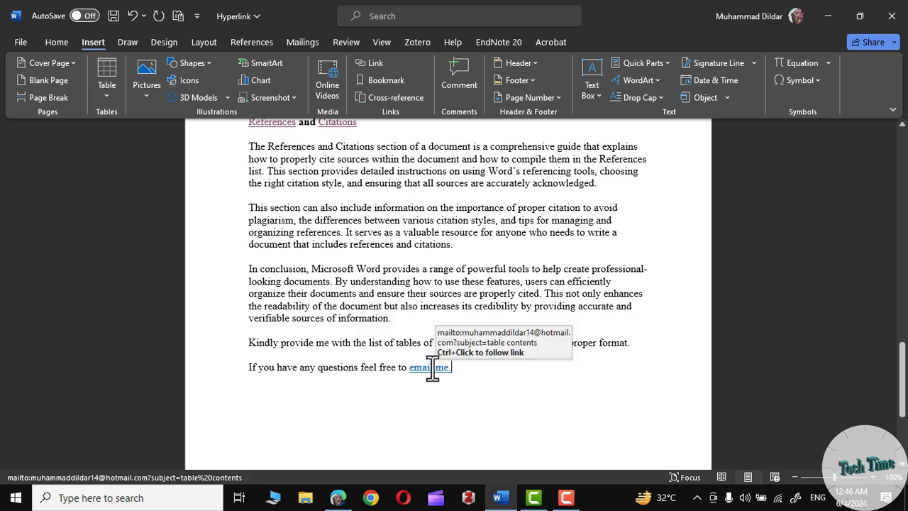
left_click(432, 368, "ctrl")
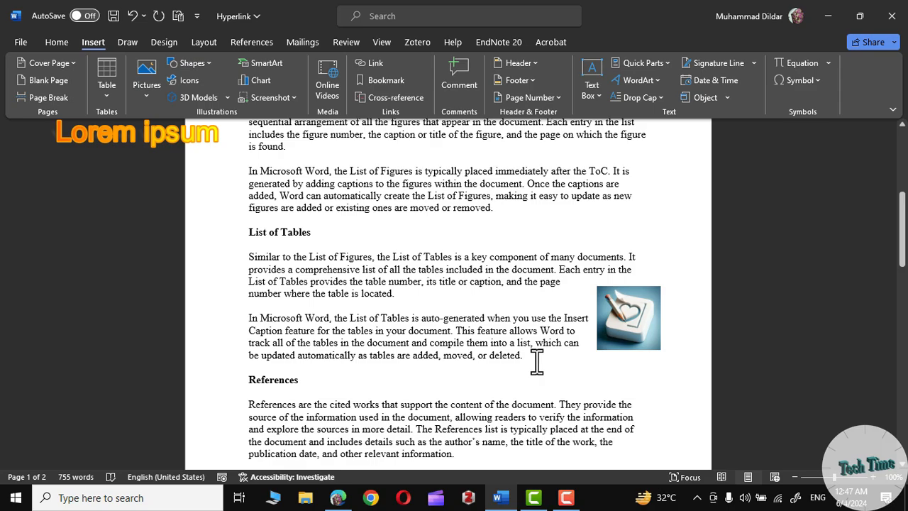
scroll(537, 361, "down", 5)
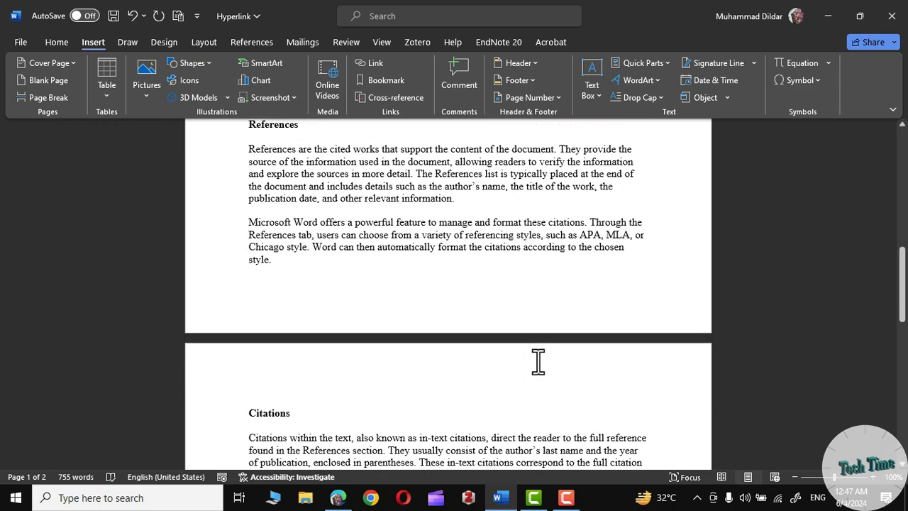